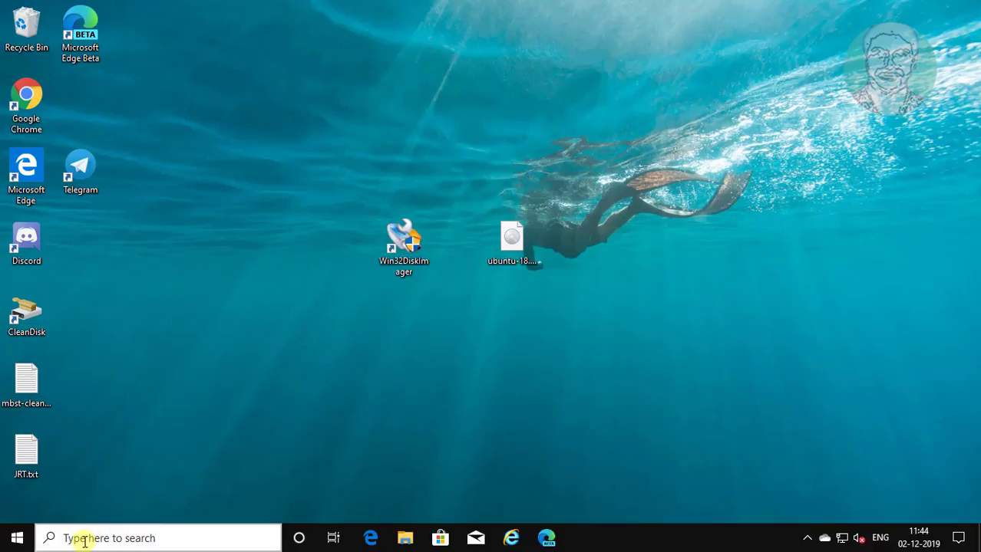
Step: Check the BIOS Mode value in System Information, then close it
{"action": "left_click", "coordinate": [85, 539]}
{"action": "type", "text": "sys"}
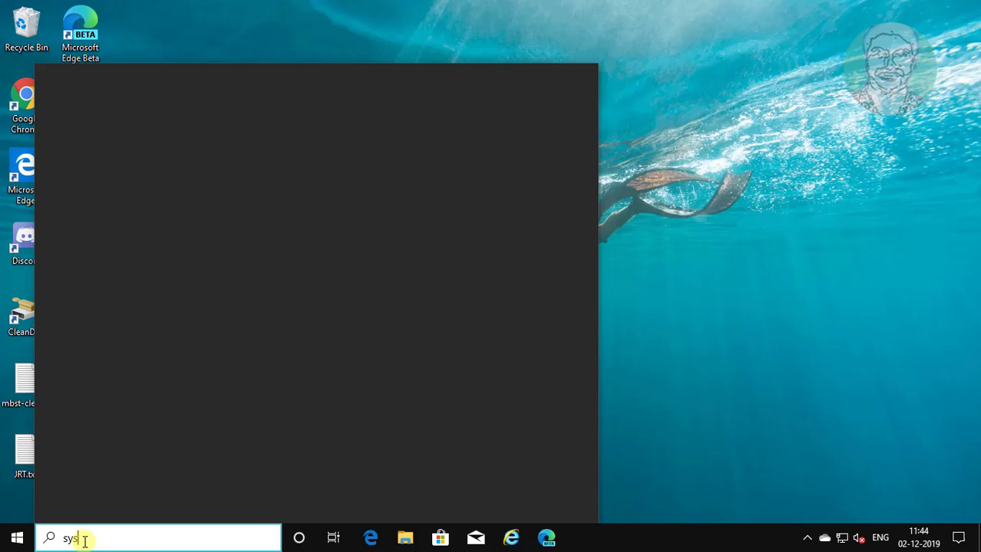
{"action": "type", "text": "tem in"}
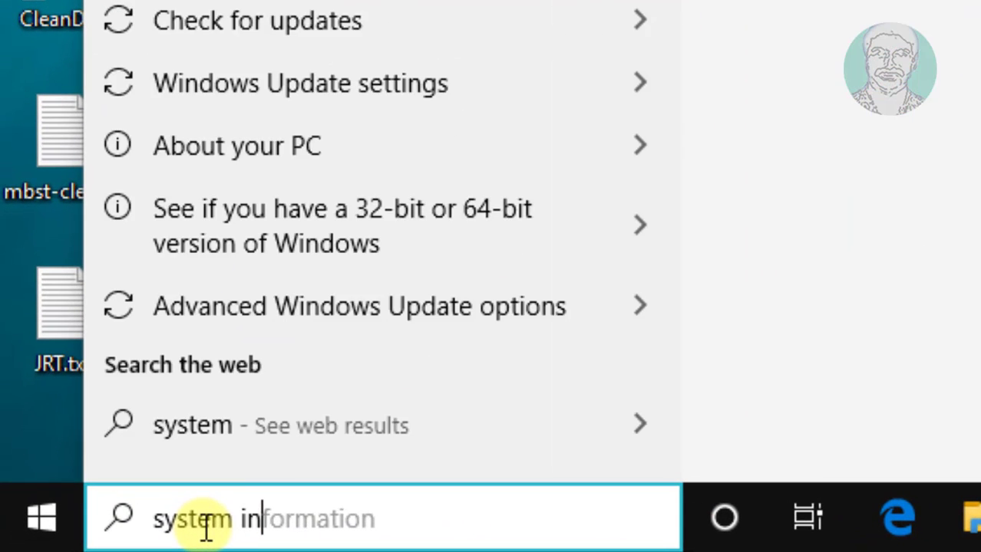
{"action": "type", "text": "form"}
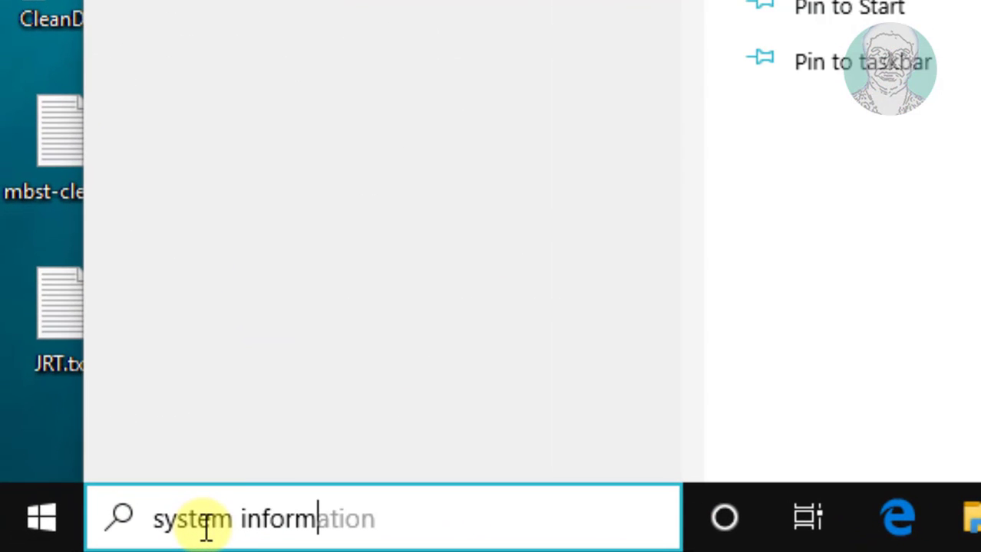
{"action": "type", "text": "at"}
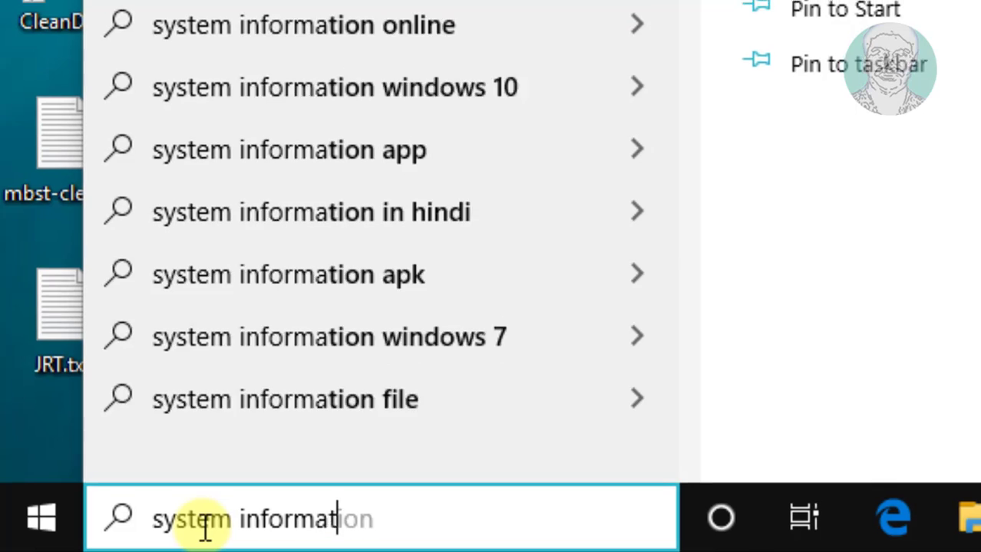
{"action": "type", "text": "ion"}
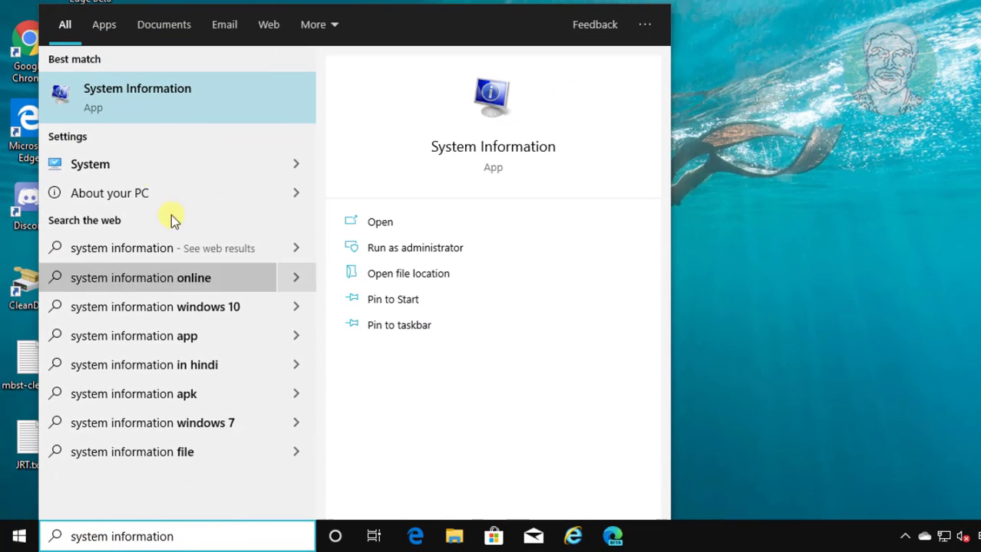
{"action": "left_click", "coordinate": [138, 89]}
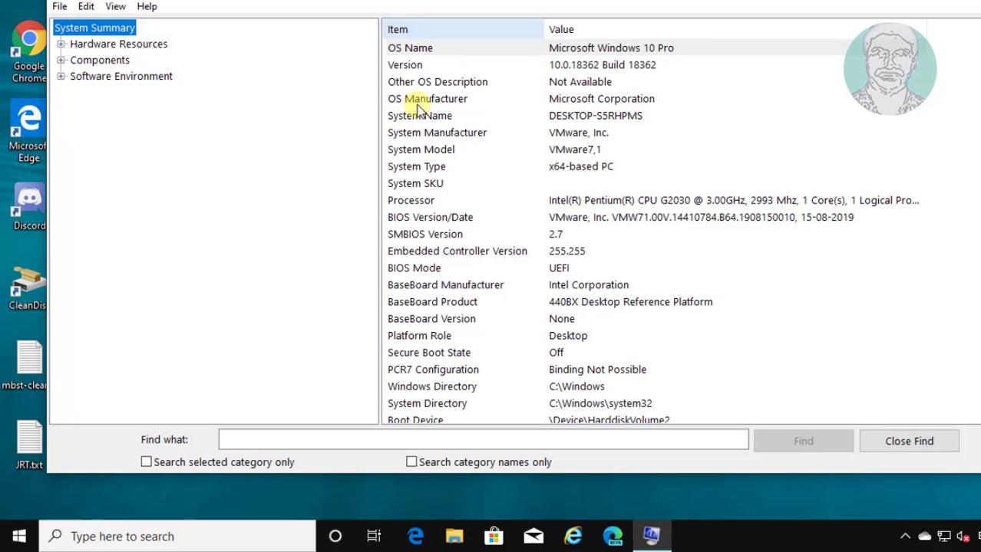
{"action": "left_click", "coordinate": [411, 273]}
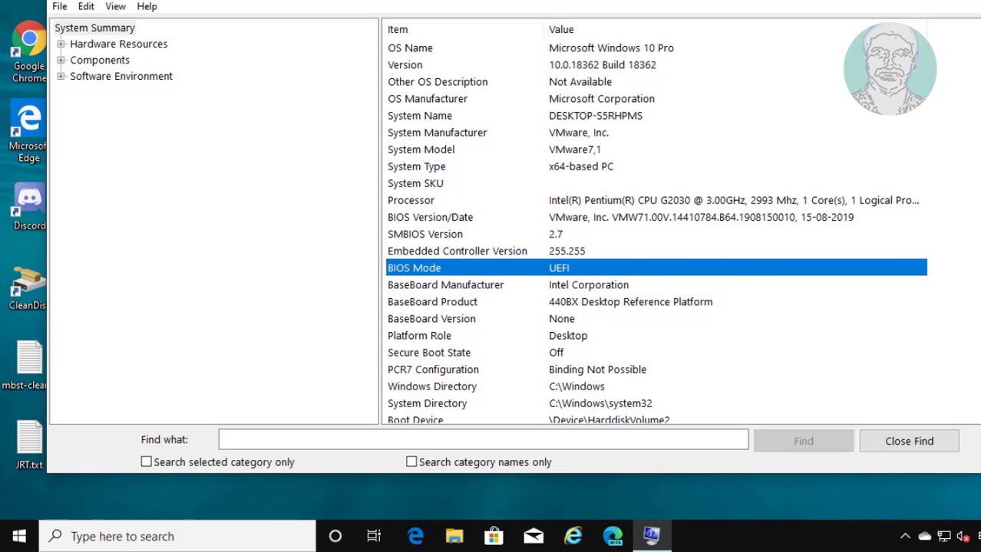
{"action": "left_click", "coordinate": [897, 8]}
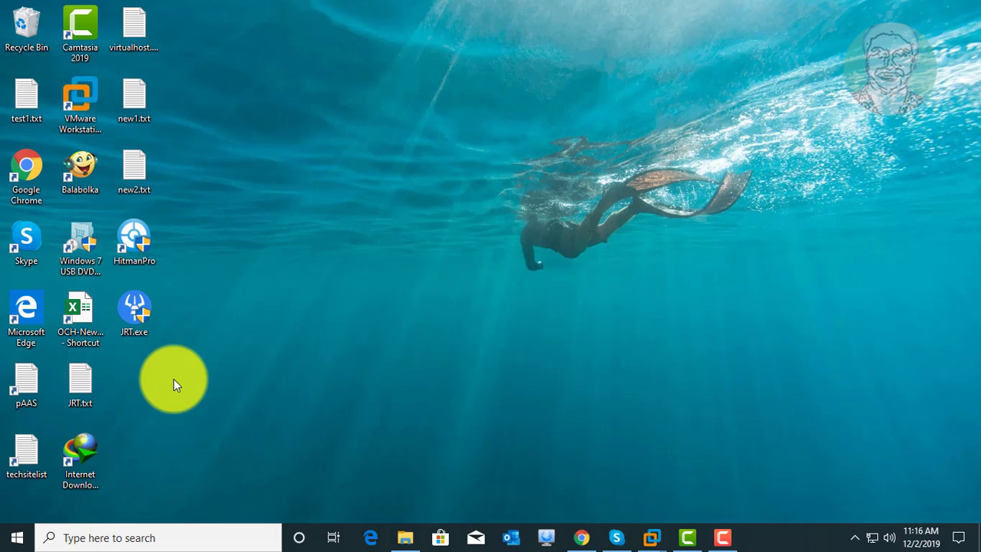
Step: Search 'control panel' and open Control Panel from the results
{"action": "left_click", "coordinate": [110, 530]}
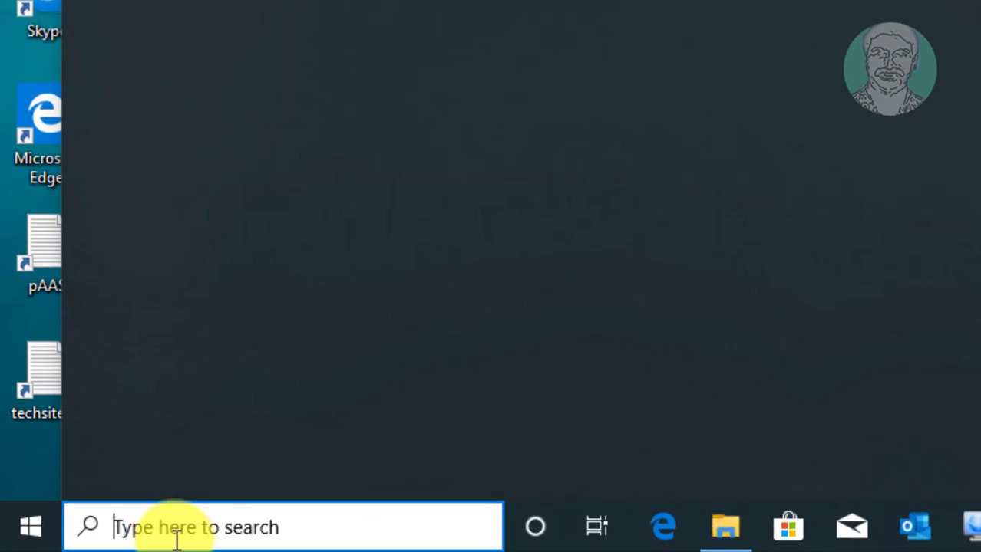
{"action": "type", "text": "control"}
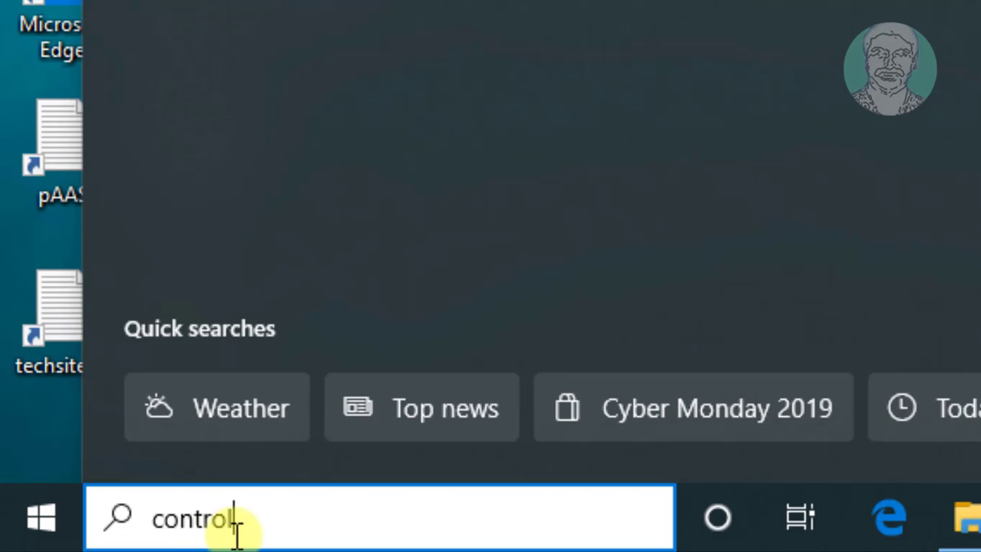
{"action": "type", "text": " panel"}
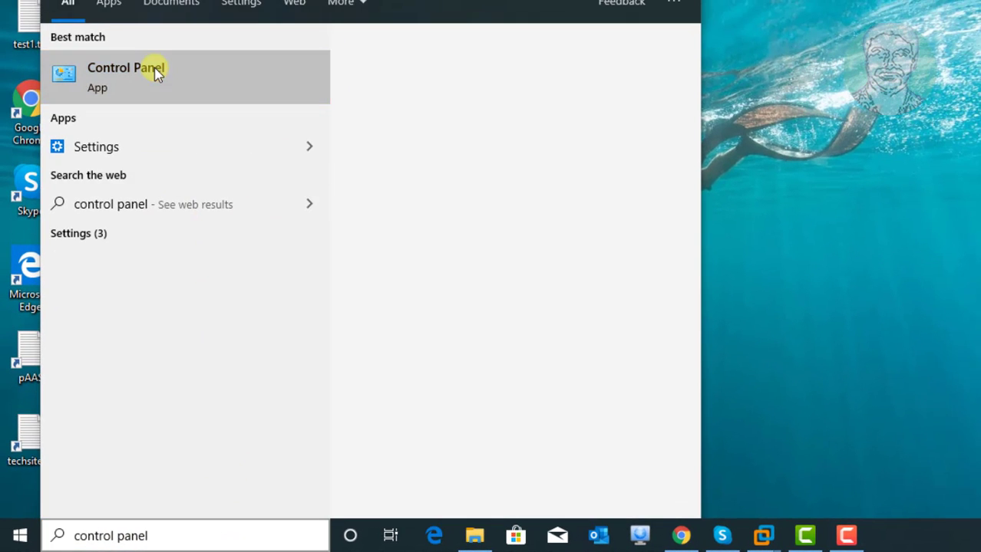
{"action": "left_click", "coordinate": [156, 73]}
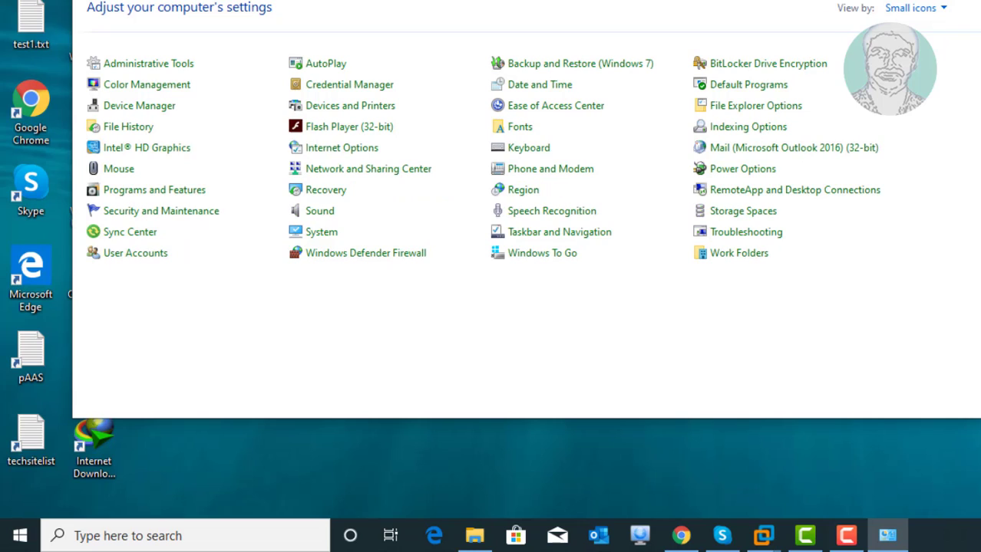
Step: Disable 'Turn on fast startup' in Power Options, save, and close Control Panel
{"action": "left_click", "coordinate": [749, 171]}
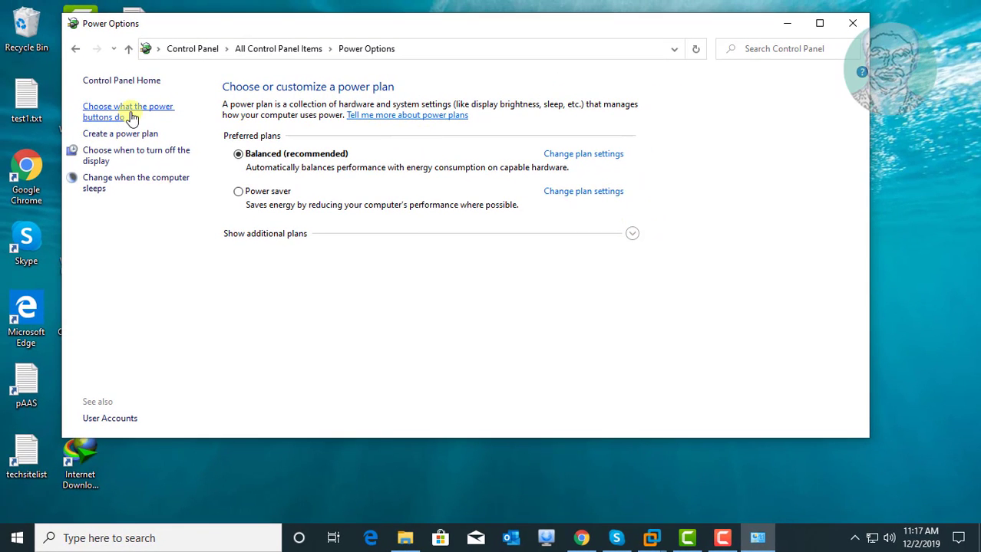
{"action": "left_click", "coordinate": [123, 116]}
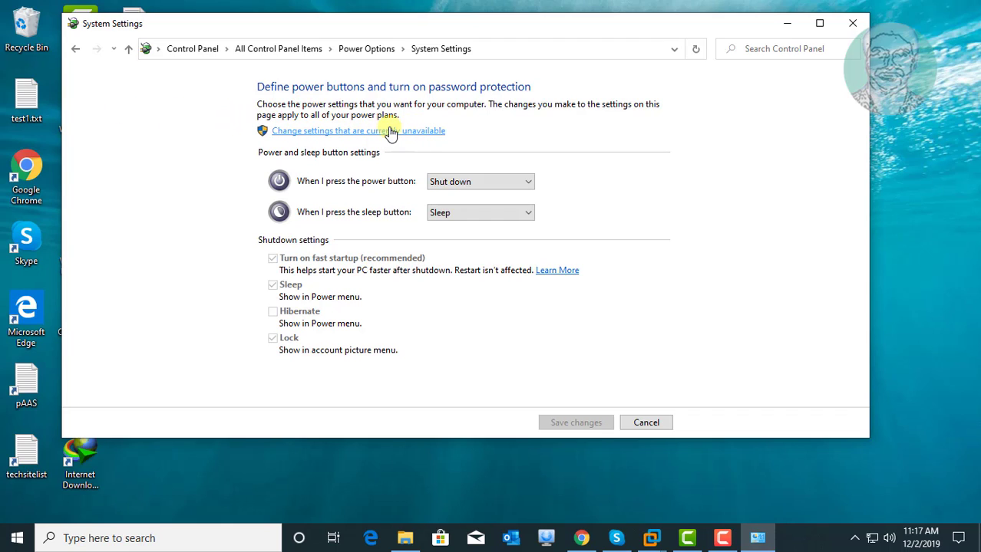
{"action": "left_click", "coordinate": [369, 132]}
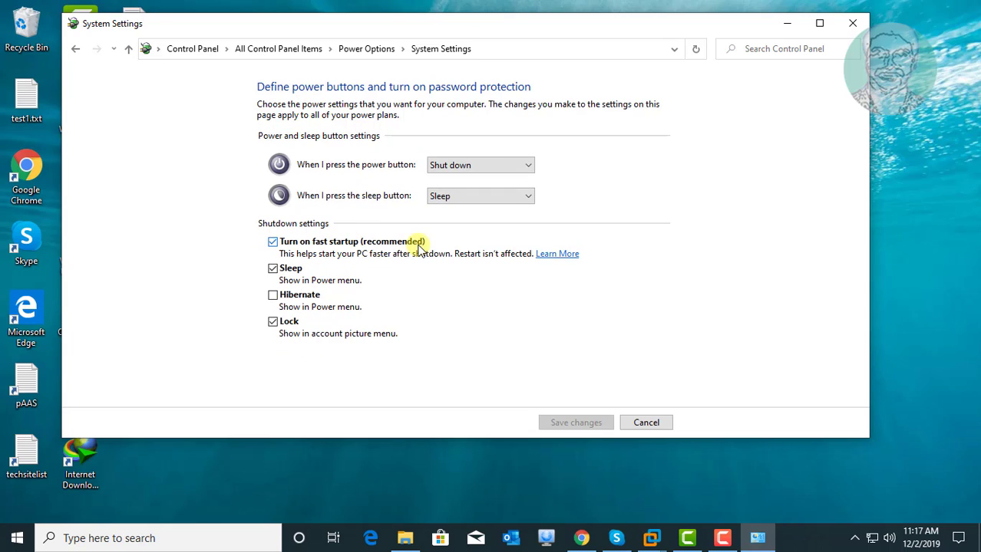
{"action": "left_click", "coordinate": [274, 243]}
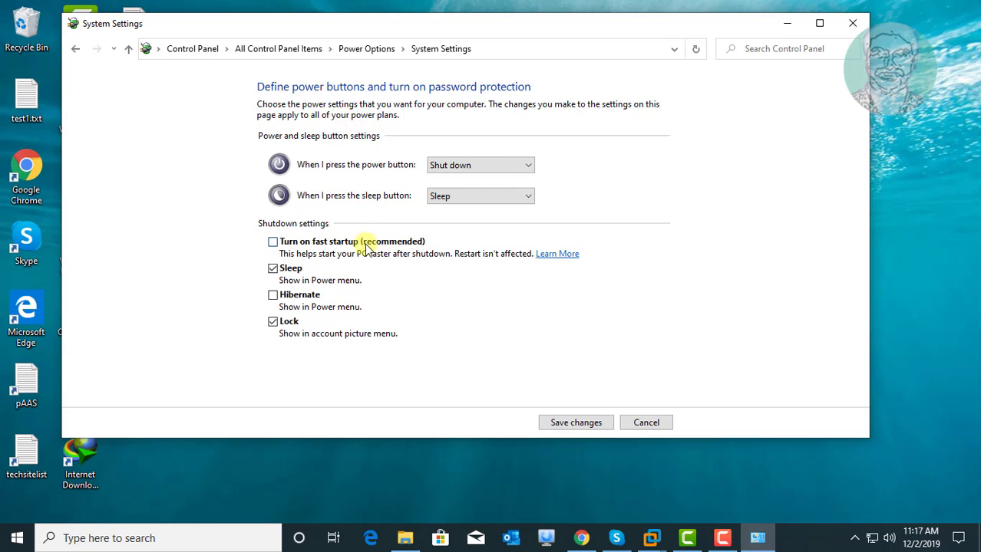
{"action": "left_click", "coordinate": [576, 424]}
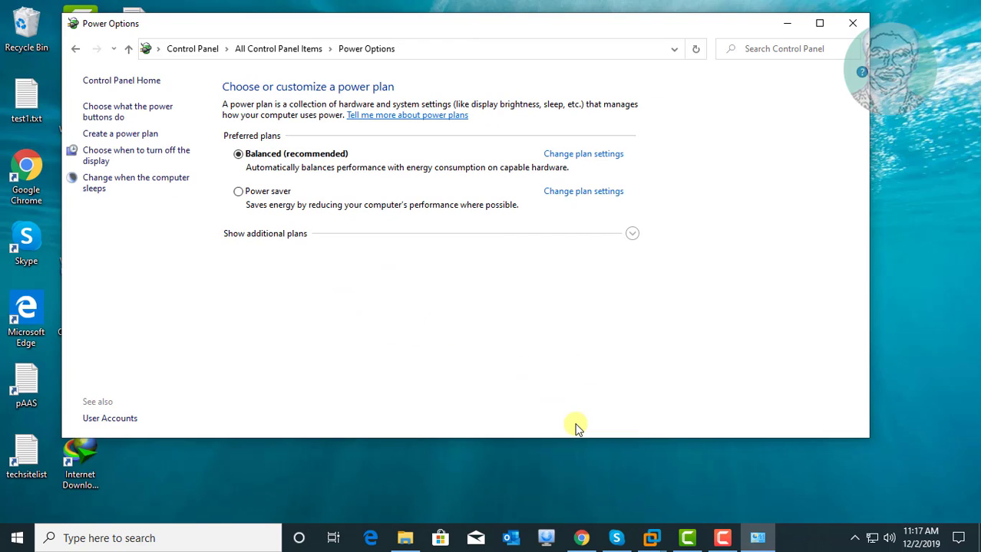
{"action": "left_click", "coordinate": [128, 48]}
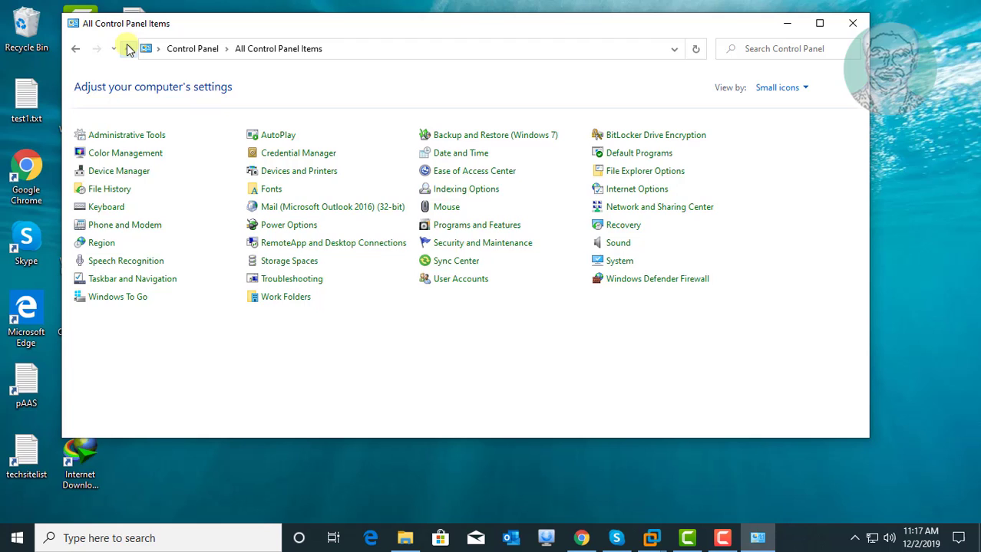
{"action": "left_click", "coordinate": [852, 23]}
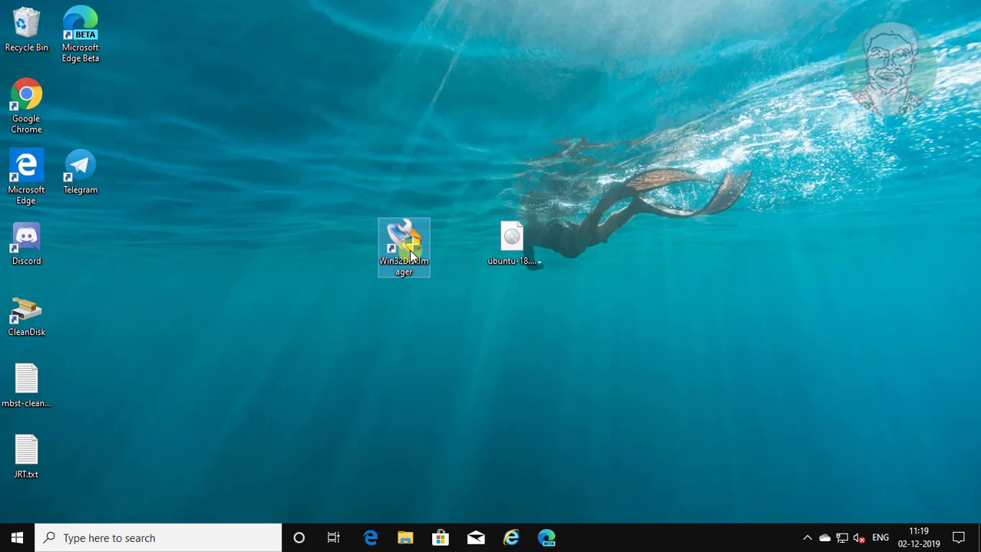
Step: Run Win32 Disk Imager as administrator and open its image file browser
{"action": "double_click", "coordinate": [411, 252]}
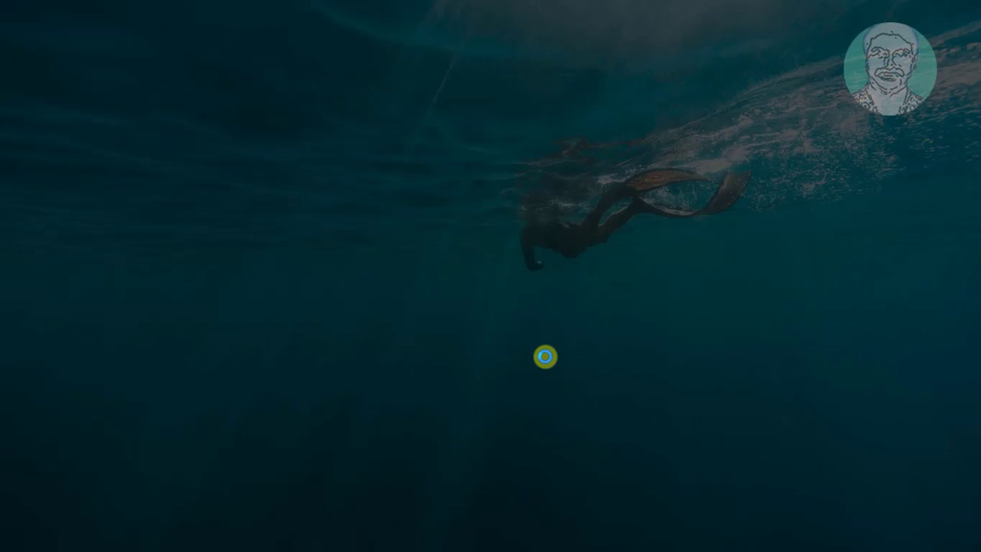
{"action": "left_click", "coordinate": [438, 377]}
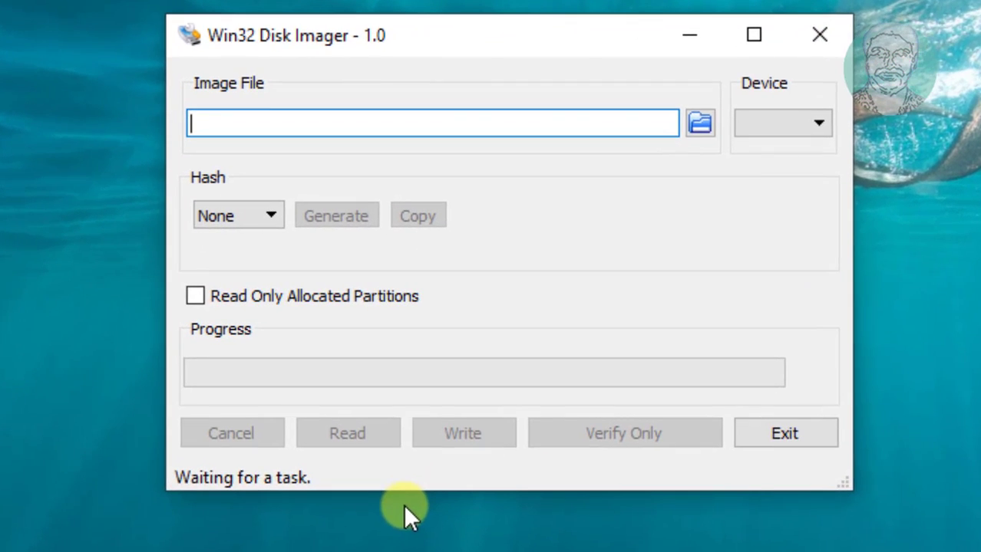
{"action": "left_click", "coordinate": [725, 125]}
{"action": "left_click", "coordinate": [728, 121]}
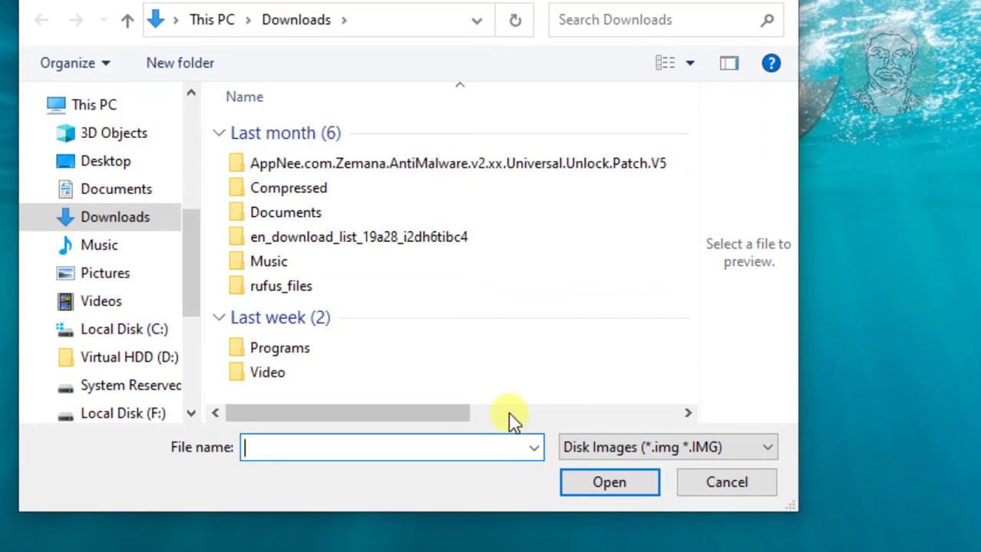
Step: Show all file types and load ubuntu-18.04.3-desktop-amd64.iso as the image file
{"action": "left_click", "coordinate": [508, 417]}
{"action": "left_click_drag", "start_coordinate": [460, 420], "coordinate": [175, 398]}
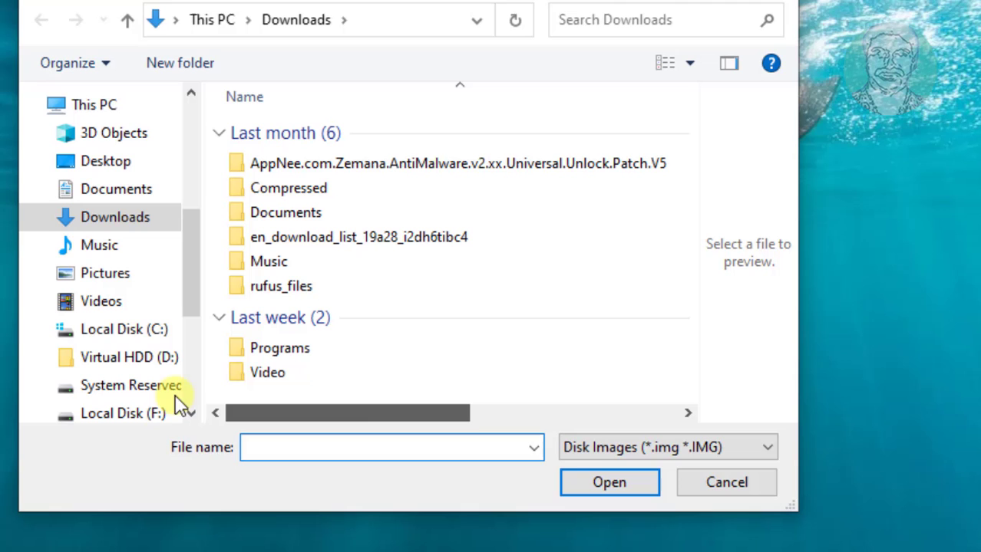
{"action": "left_click", "coordinate": [692, 447]}
{"action": "left_click", "coordinate": [603, 485]}
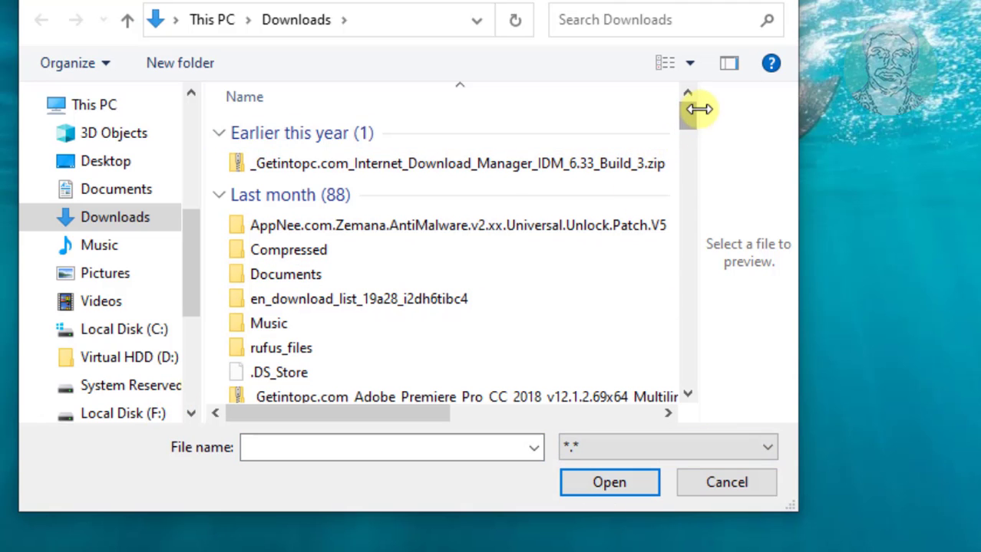
{"action": "left_click_drag", "start_coordinate": [695, 113], "coordinate": [695, 414]}
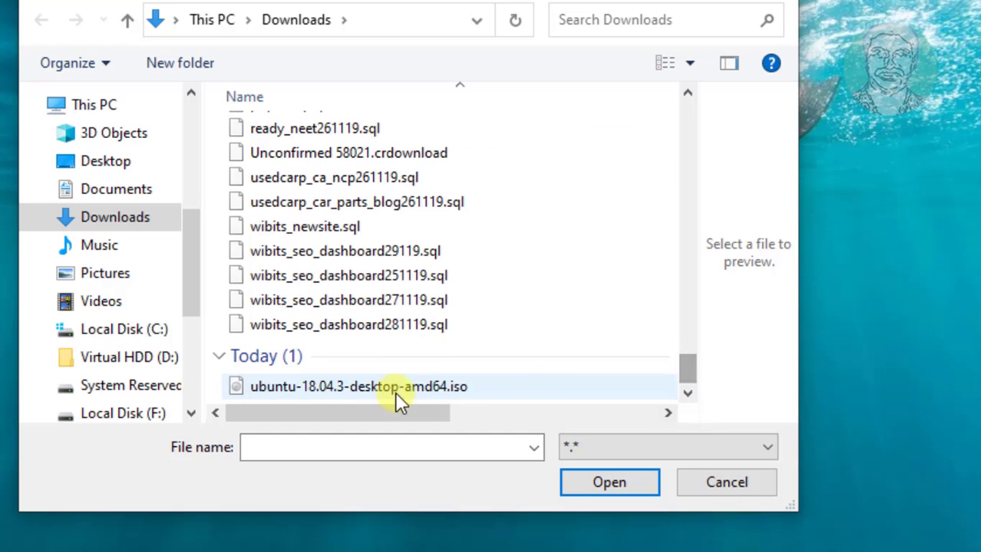
{"action": "left_click", "coordinate": [414, 387]}
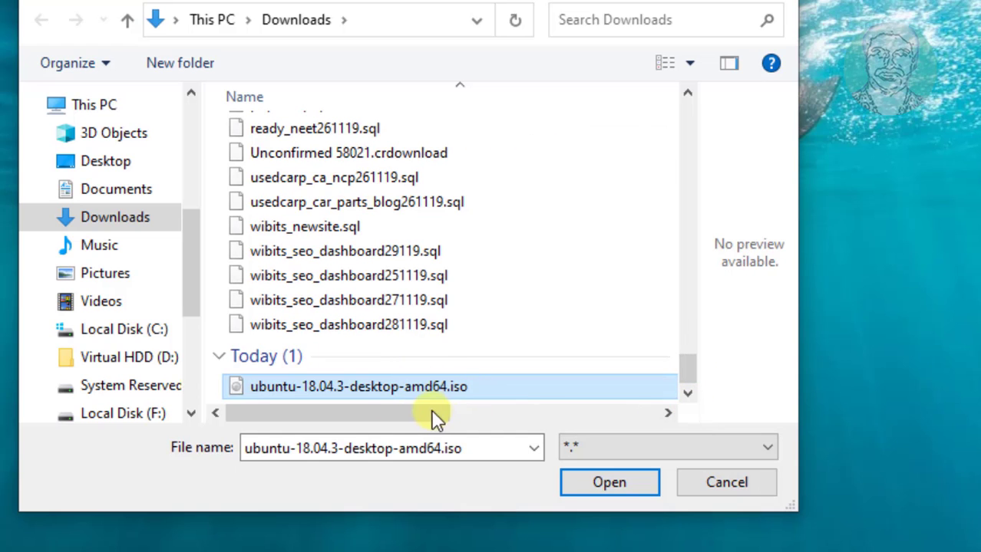
{"action": "left_click", "coordinate": [639, 491]}
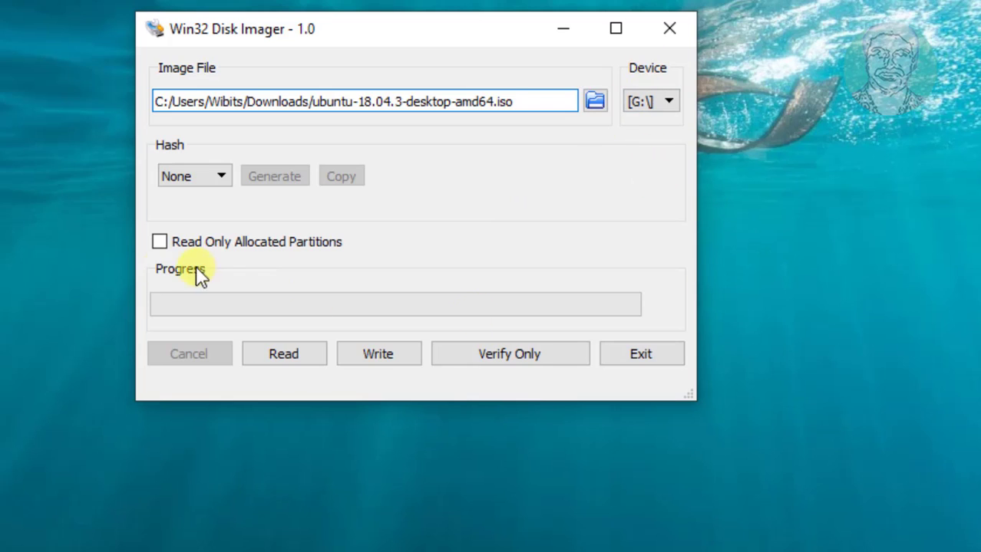
Step: Write the Ubuntu ISO to drive G:, confirm the overwrite, then exit the imager
{"action": "left_click", "coordinate": [380, 355]}
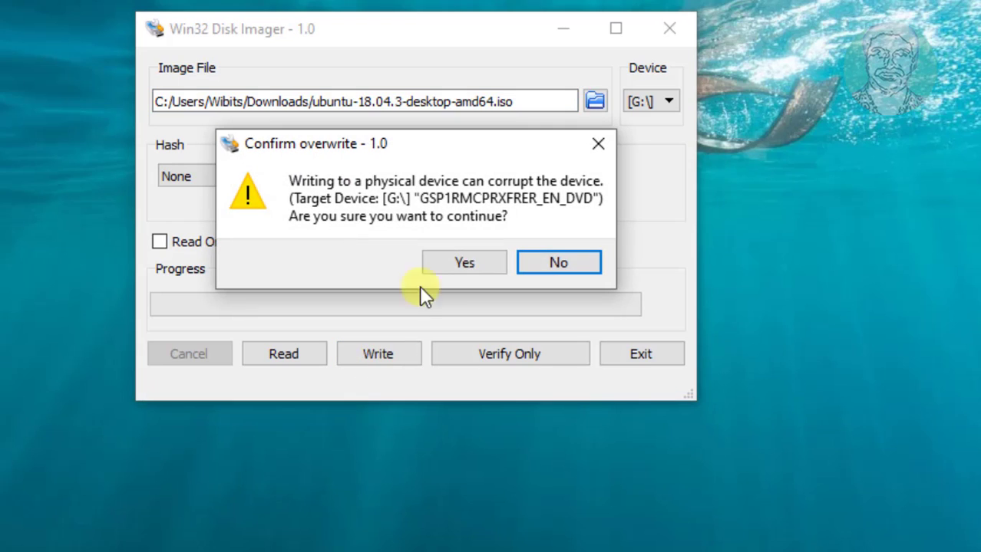
{"action": "left_click", "coordinate": [461, 268]}
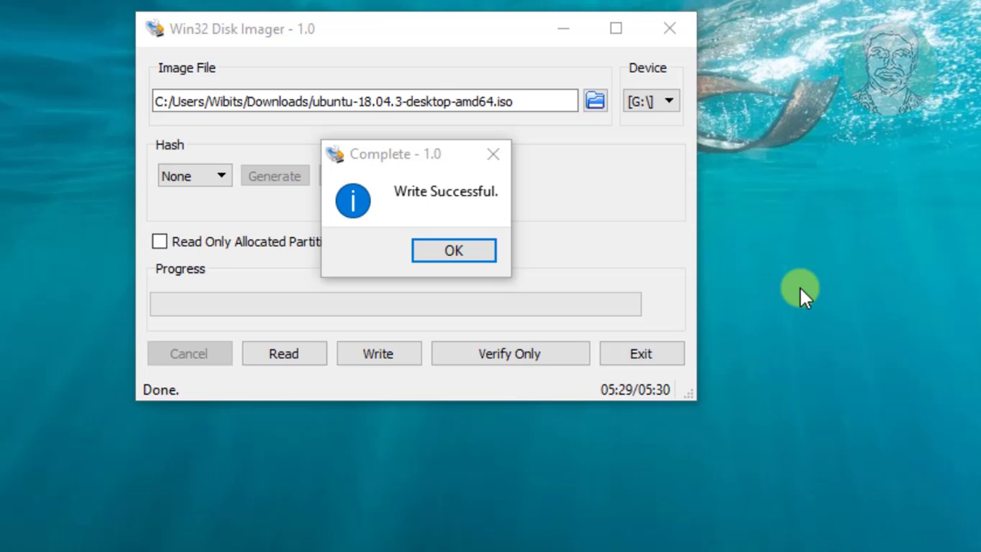
{"action": "left_click", "coordinate": [467, 256]}
{"action": "left_click", "coordinate": [665, 353]}
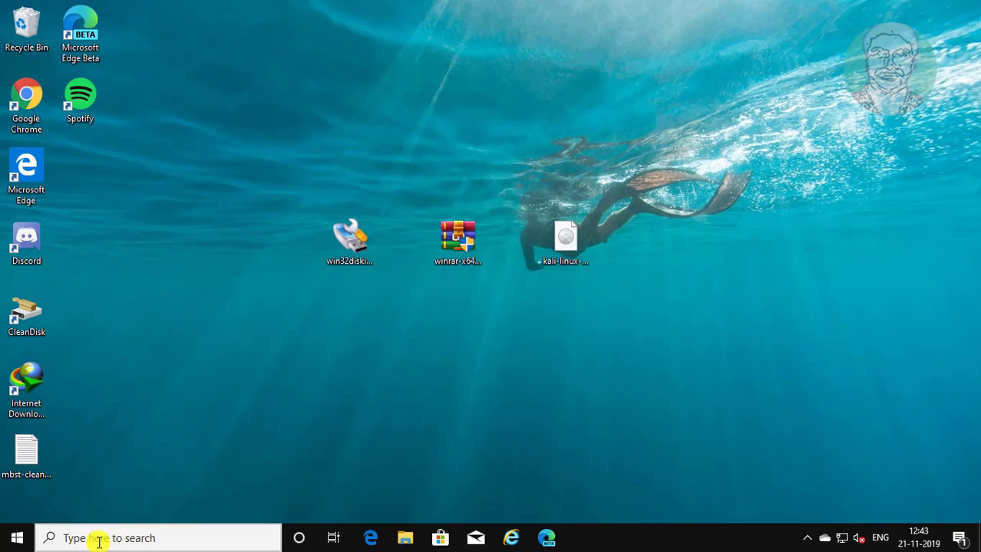
Step: Search 'disk management' and open 'Create and format hard disk partitions'
{"action": "left_click", "coordinate": [99, 542]}
{"action": "type", "text": "disk"}
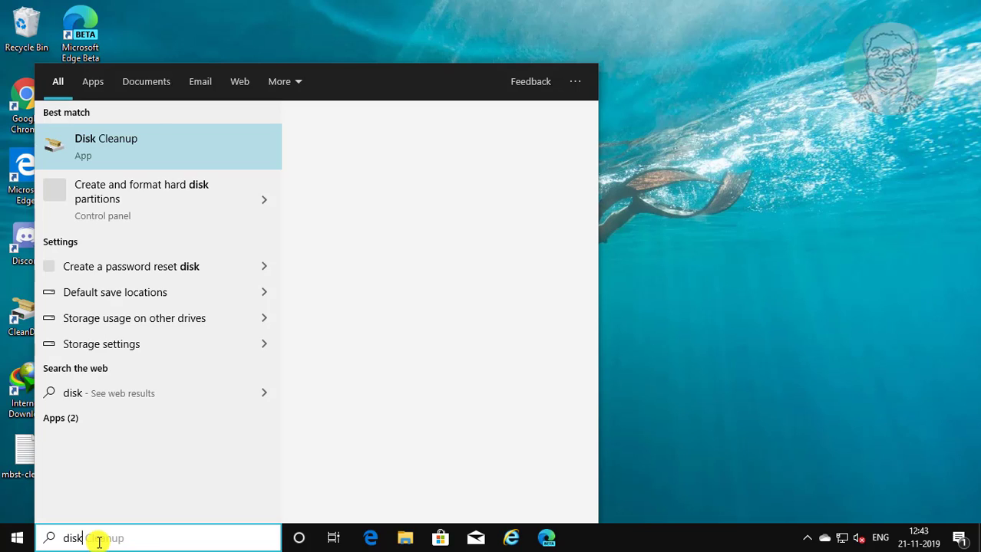
{"action": "type", "text": " management"}
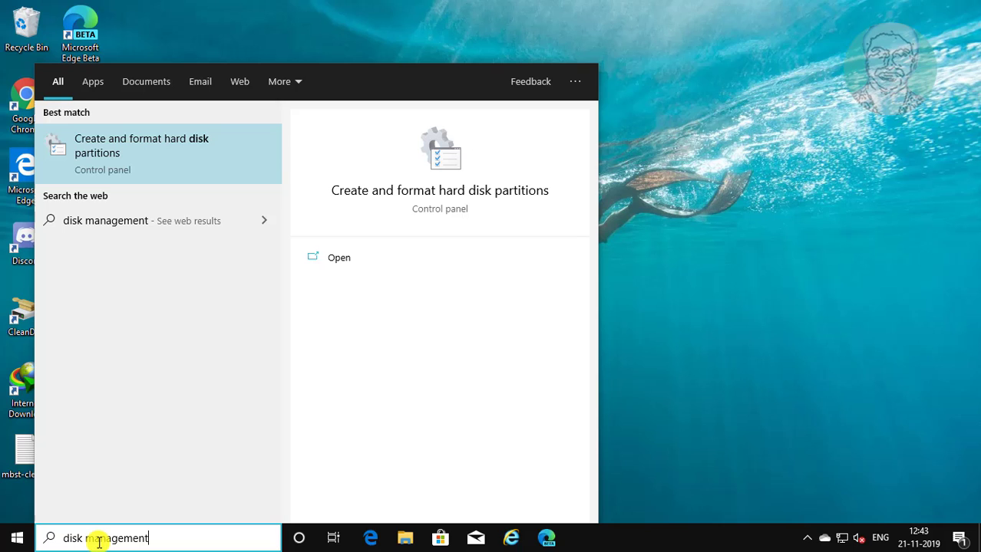
{"action": "left_click", "coordinate": [169, 138]}
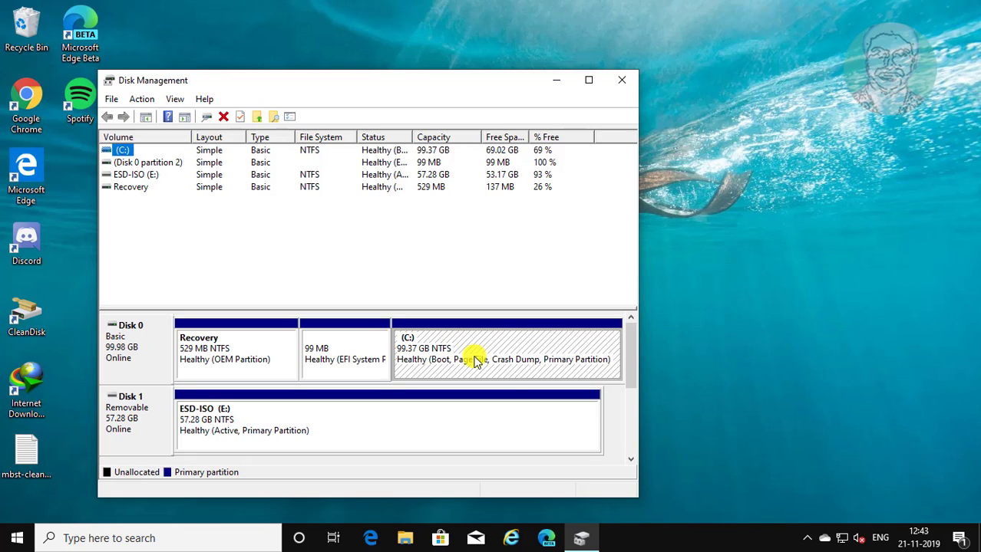
Step: Shrink the C: volume to free 68.97 GB of unallocated space on Disk 0
{"action": "right_click", "coordinate": [515, 344]}
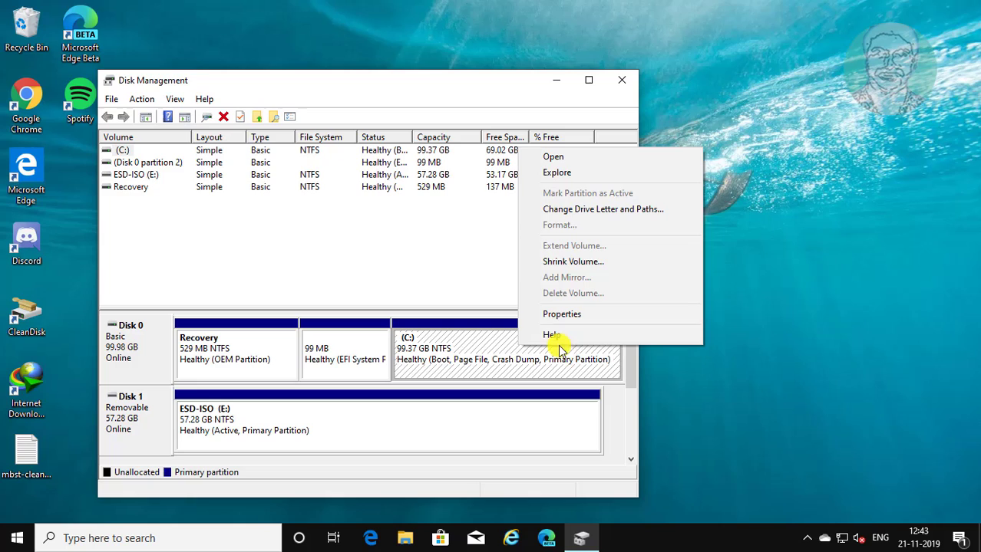
{"action": "left_click", "coordinate": [596, 261]}
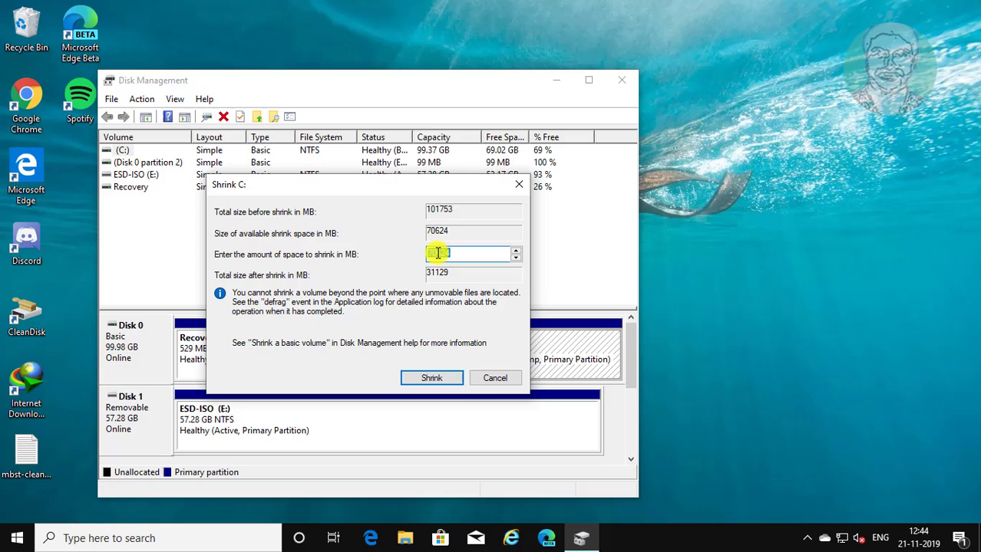
{"action": "left_click", "coordinate": [434, 378]}
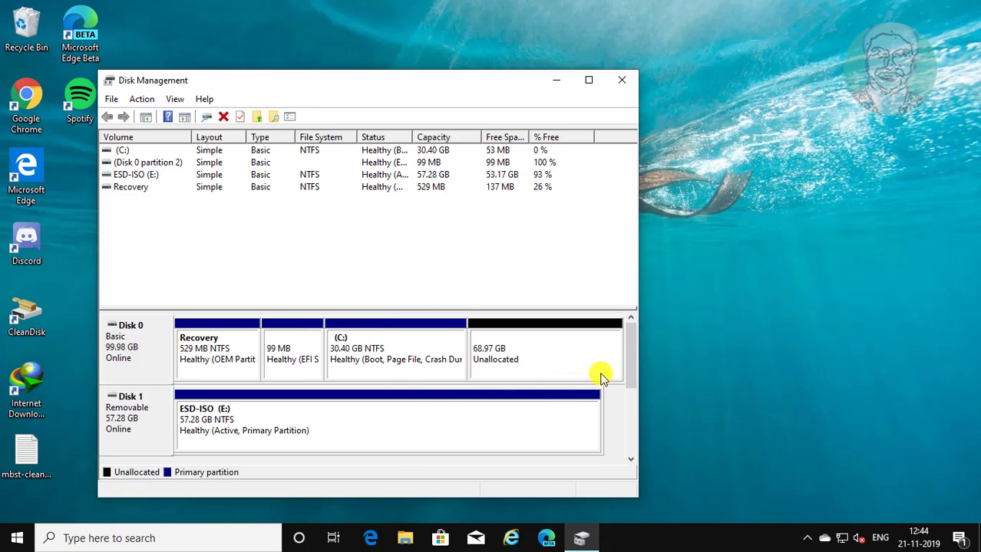
{"action": "left_click", "coordinate": [535, 354]}
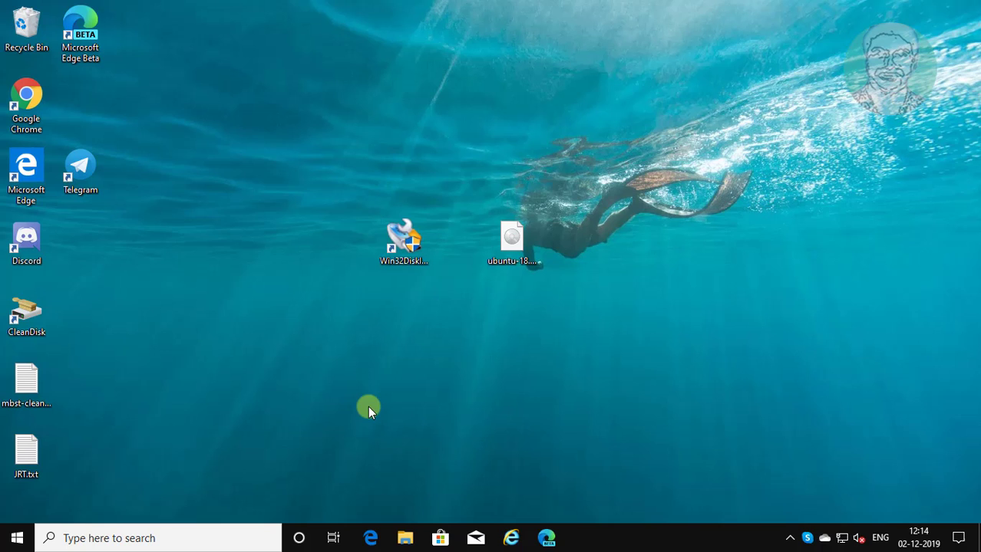
Step: Restart Windows from the Start menu power options
{"action": "left_click", "coordinate": [17, 537]}
{"action": "left_click", "coordinate": [18, 509]}
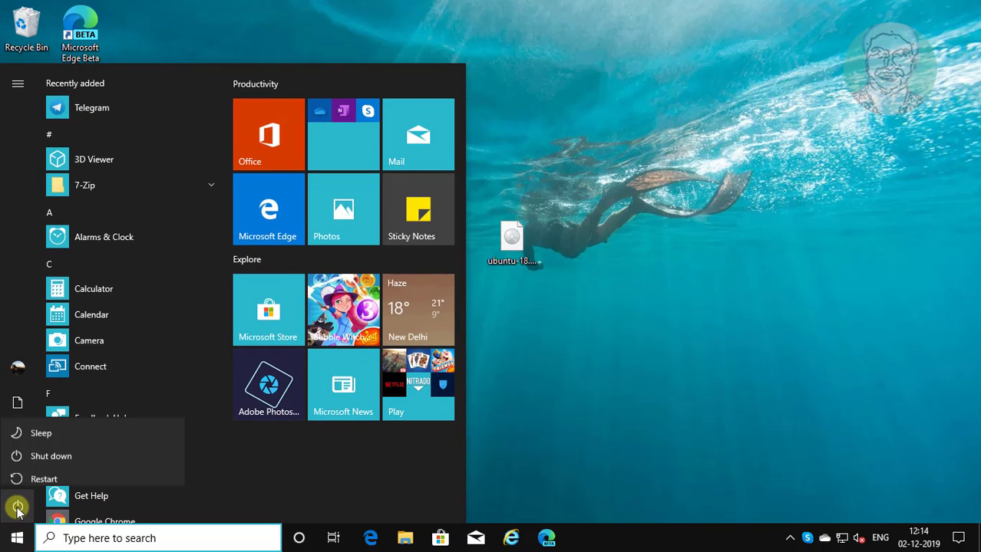
{"action": "left_click", "coordinate": [46, 469]}
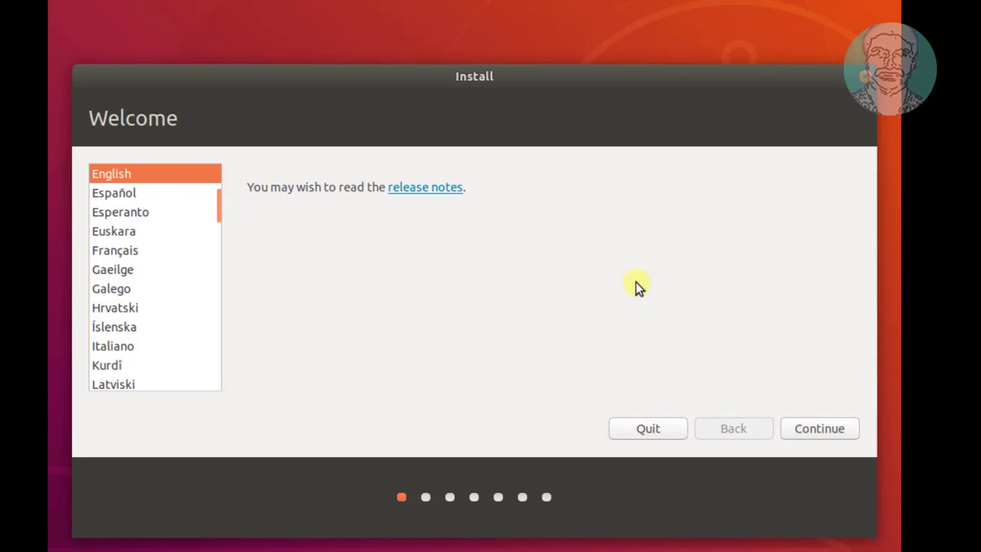
Step: Accept English, US keyboard and normal installation, then choose 'Something else' partitioning
{"action": "left_click", "coordinate": [839, 431]}
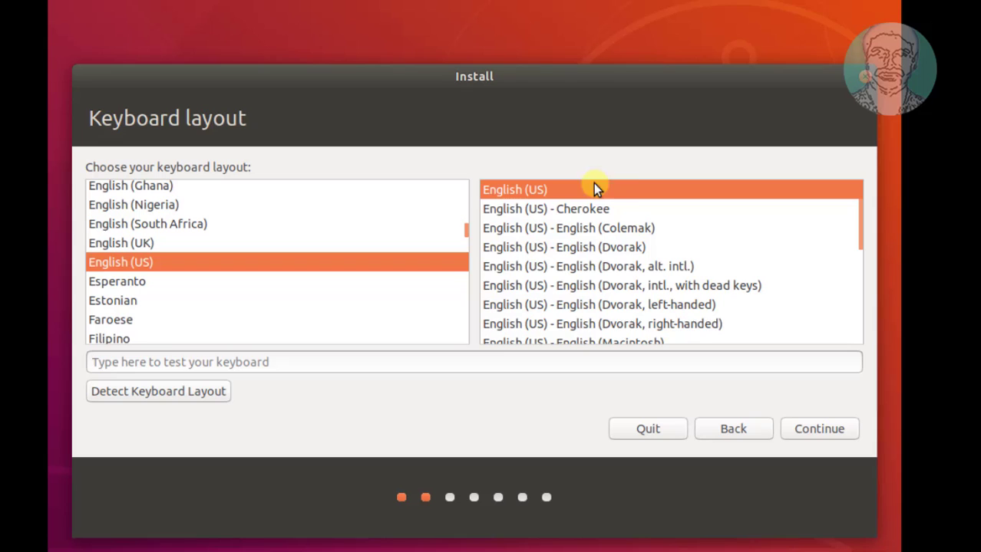
{"action": "left_click", "coordinate": [829, 432]}
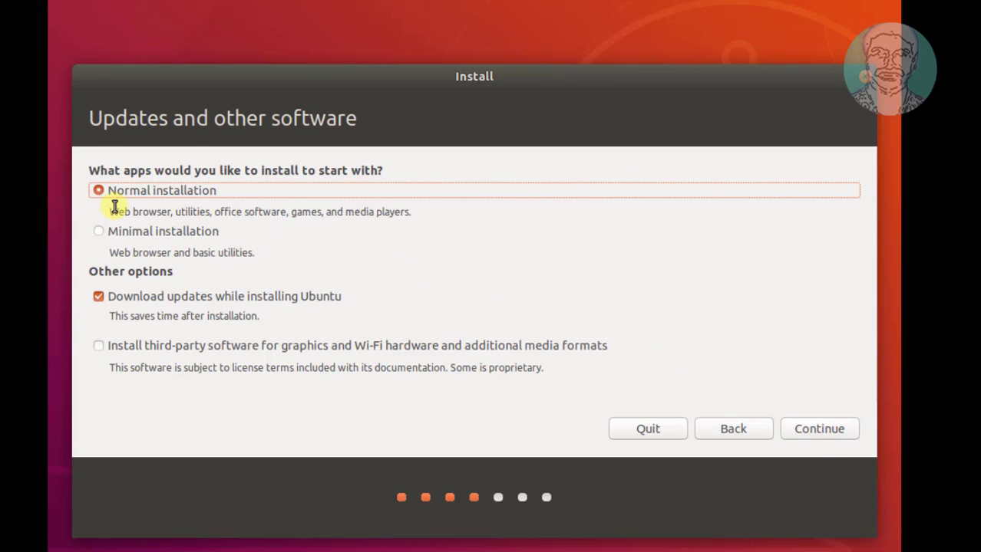
{"action": "left_click", "coordinate": [819, 432]}
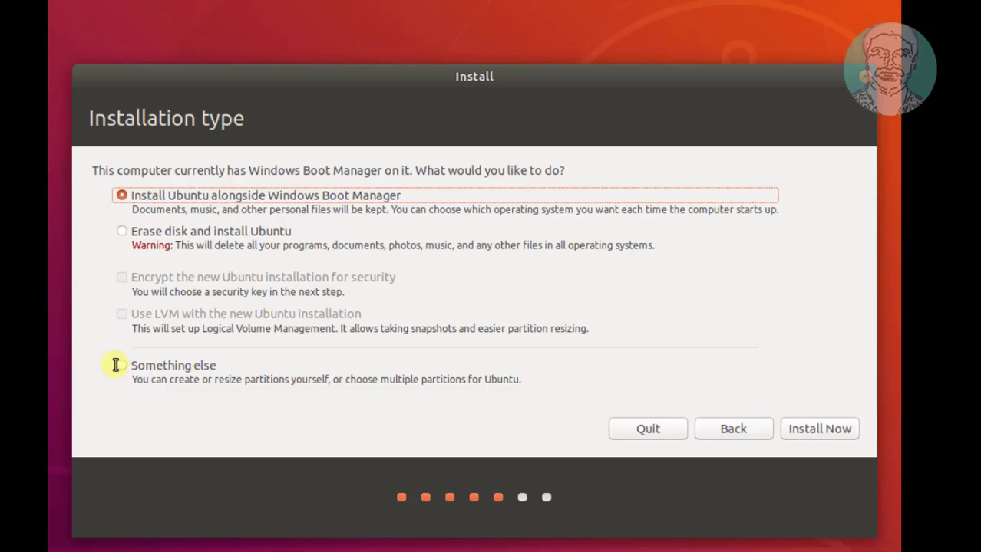
{"action": "left_click", "coordinate": [123, 366]}
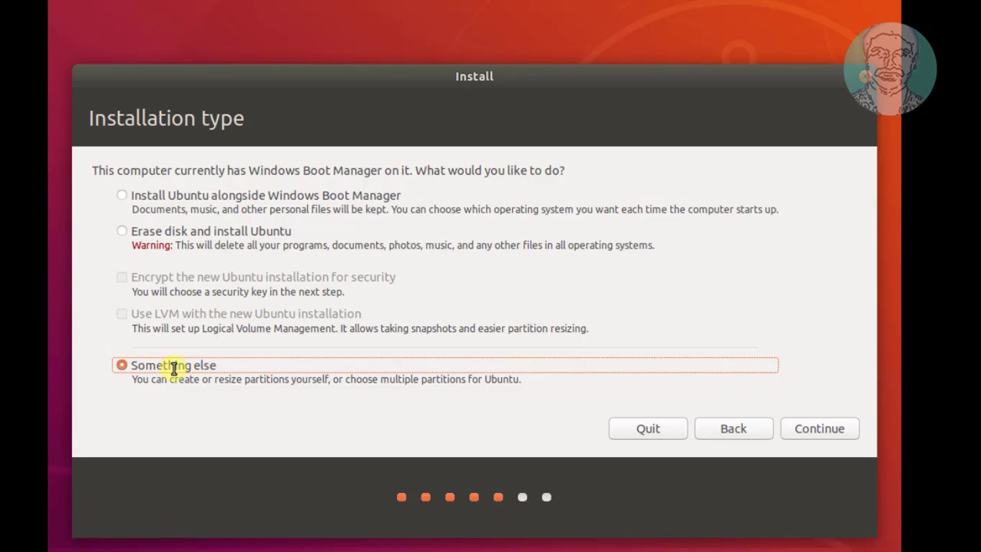
{"action": "left_click", "coordinate": [836, 432]}
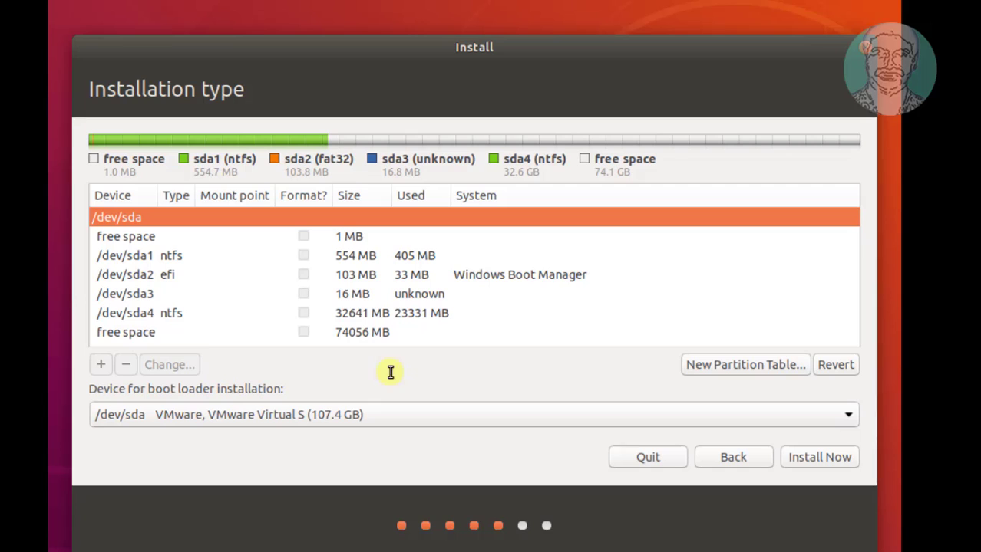
Step: Create a 2048 MB swap area partition in the 74056 MB free space
{"action": "left_click", "coordinate": [146, 332]}
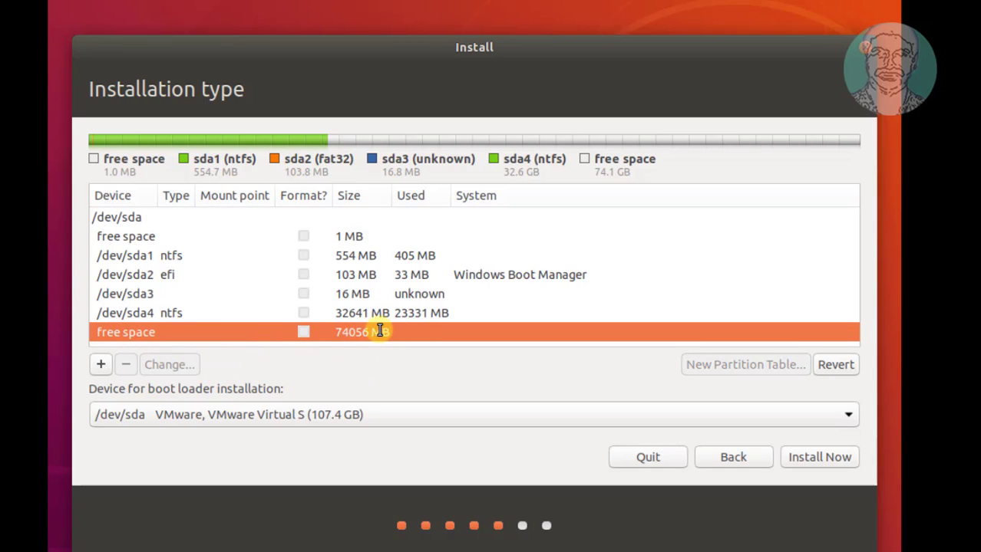
{"action": "left_click", "coordinate": [100, 363]}
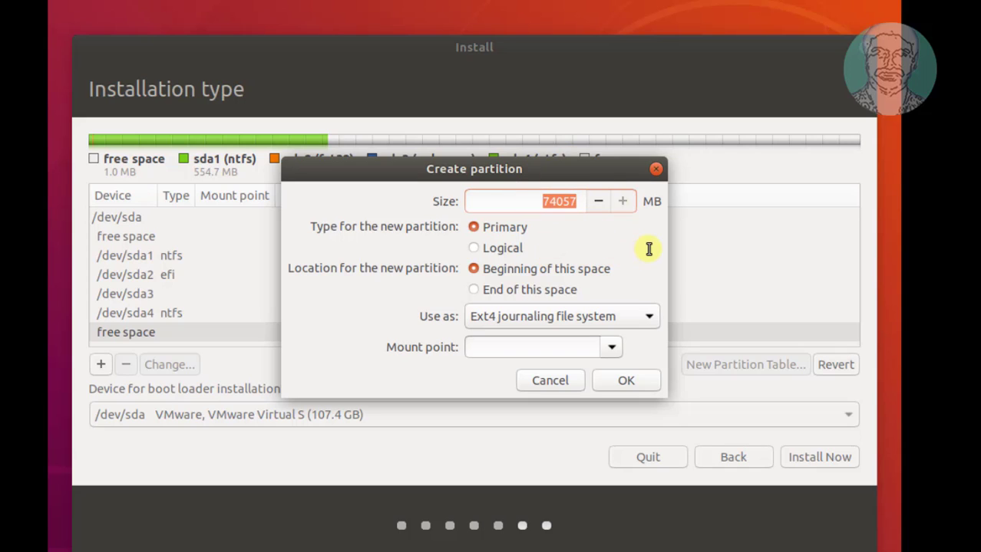
{"action": "type", "text": "20"}
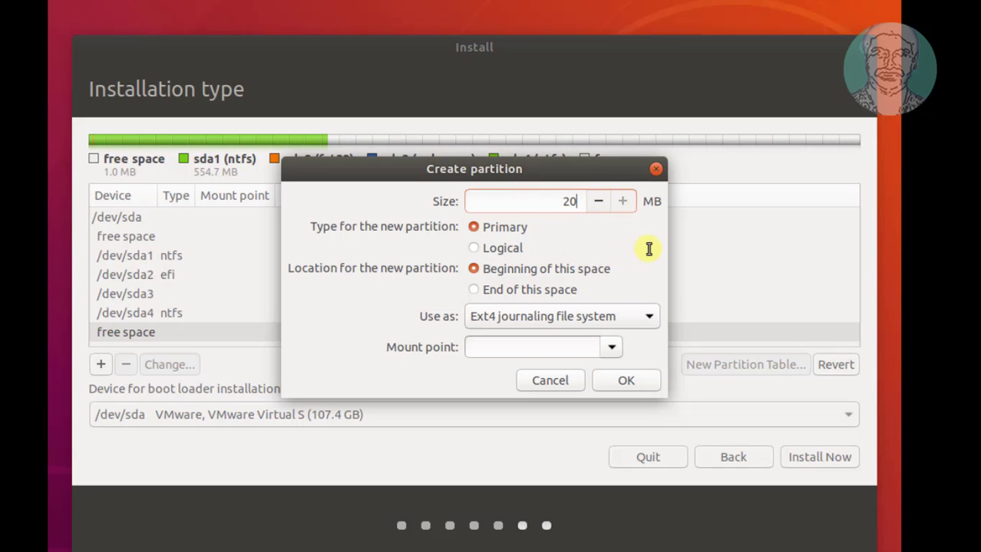
{"action": "type", "text": "48"}
{"action": "left_click", "coordinate": [630, 318]}
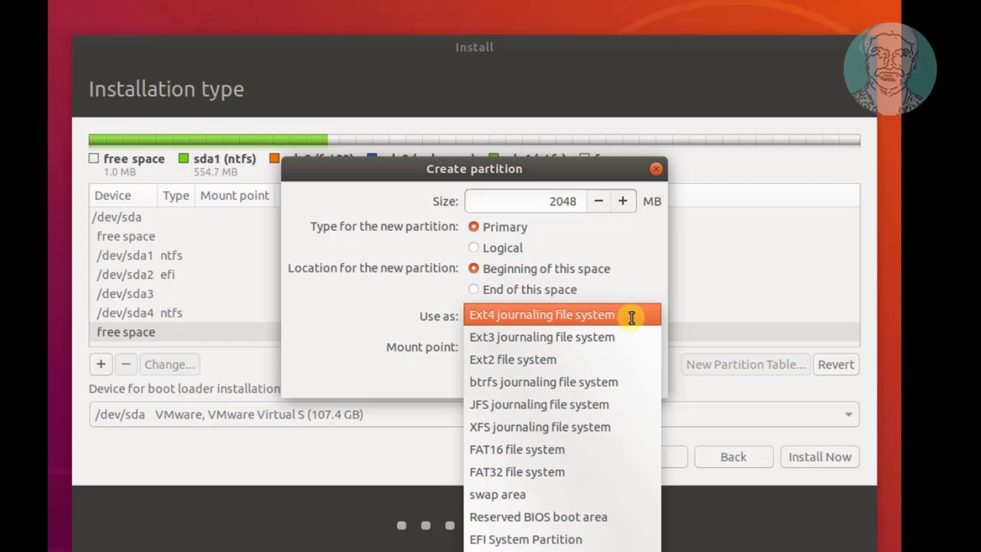
{"action": "left_click", "coordinate": [521, 497]}
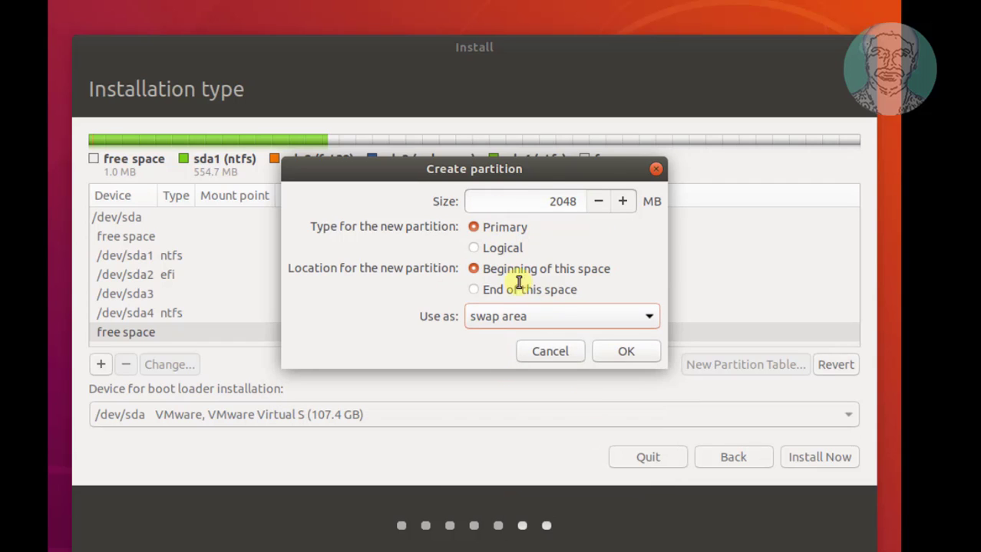
{"action": "left_click", "coordinate": [637, 354]}
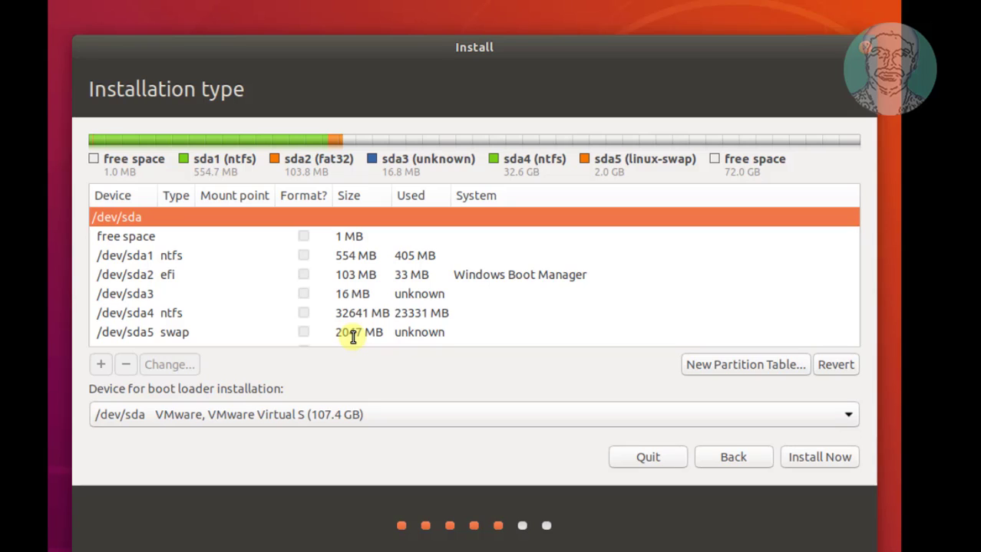
Step: Create an Ext4 partition from the 72008 MB free space with mount point /
{"action": "left_click", "coordinate": [364, 332]}
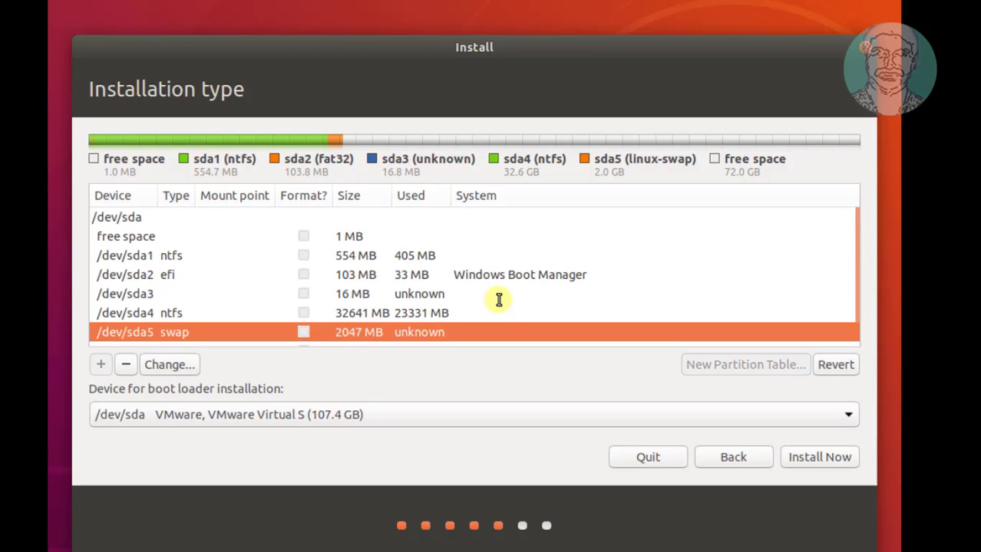
{"action": "scroll", "coordinate": [499, 300], "scroll_direction": "down", "scroll_amount": 1}
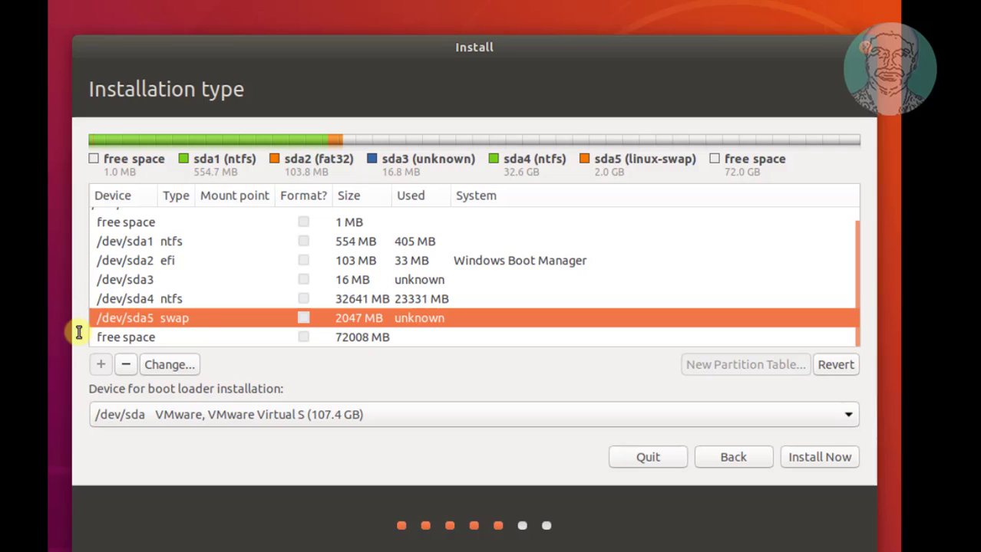
{"action": "left_click", "coordinate": [347, 339]}
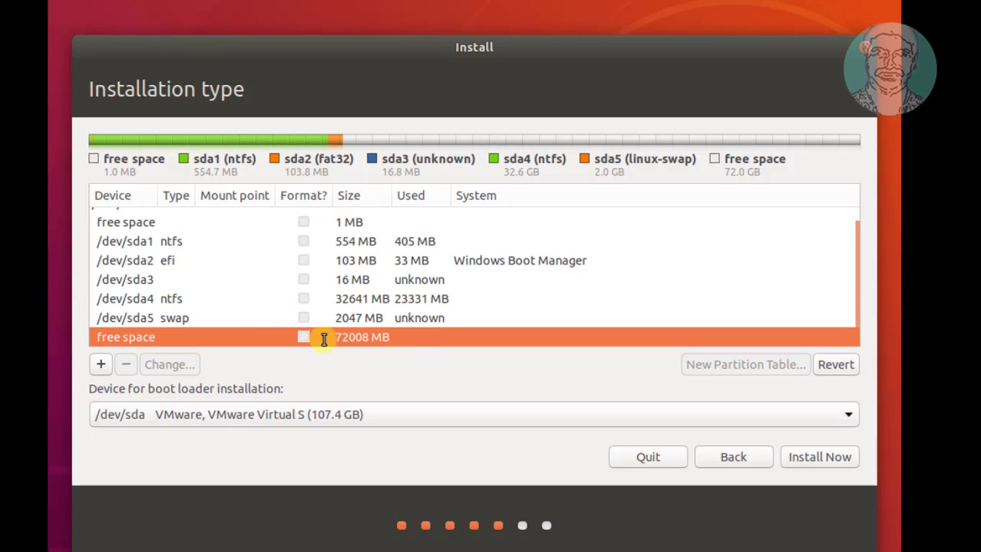
{"action": "left_click", "coordinate": [102, 365]}
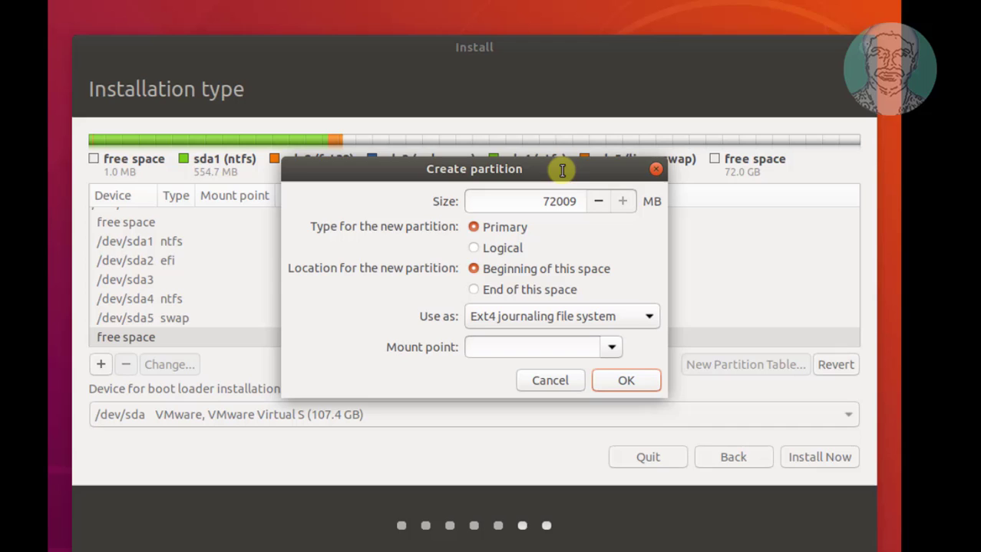
{"action": "left_click", "coordinate": [610, 350]}
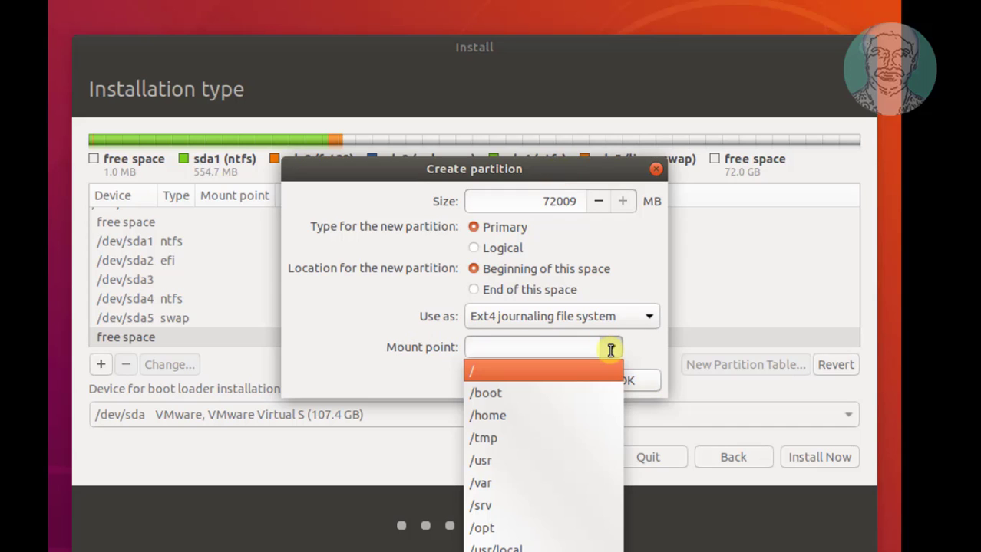
{"action": "left_click", "coordinate": [509, 371]}
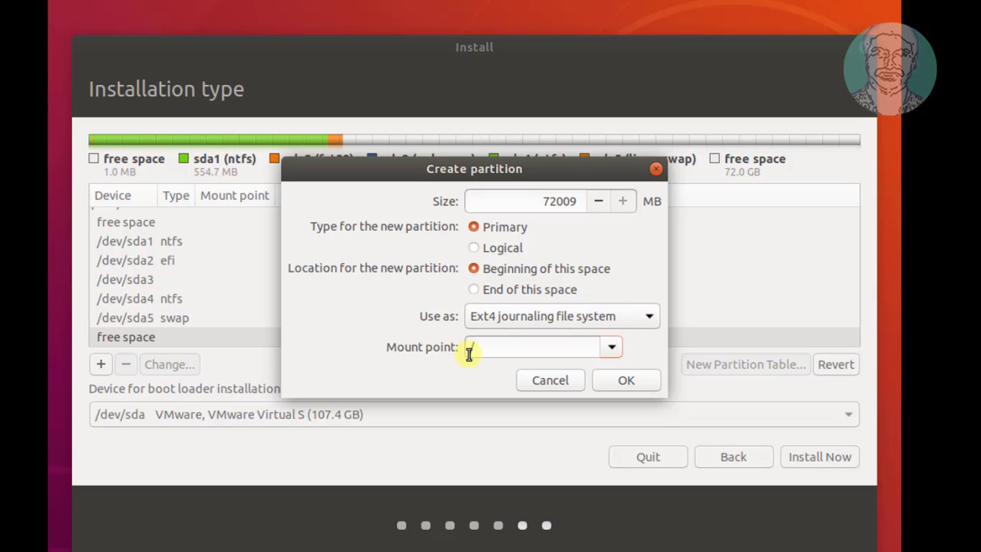
{"action": "left_click", "coordinate": [634, 384]}
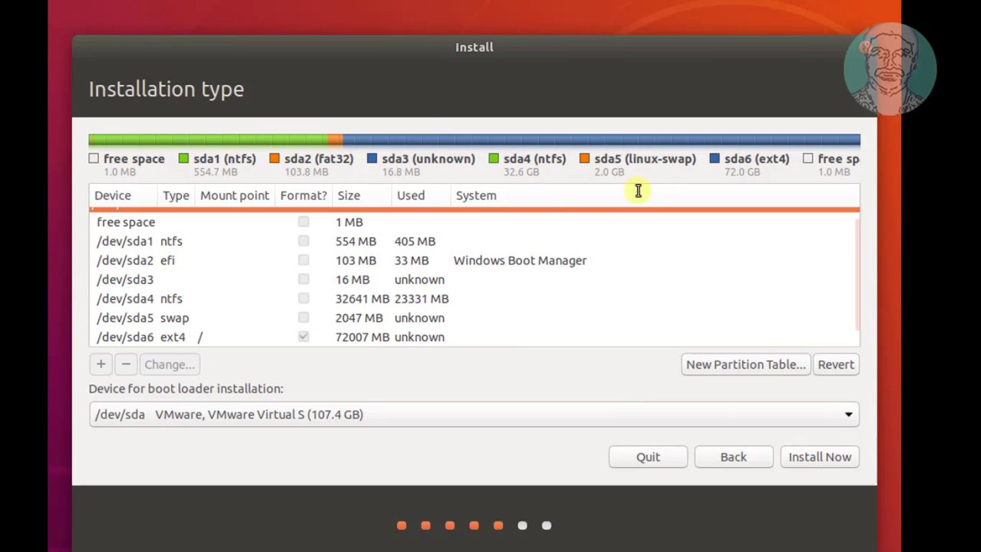
{"action": "scroll", "coordinate": [598, 311], "scroll_direction": "down", "scroll_amount": 1}
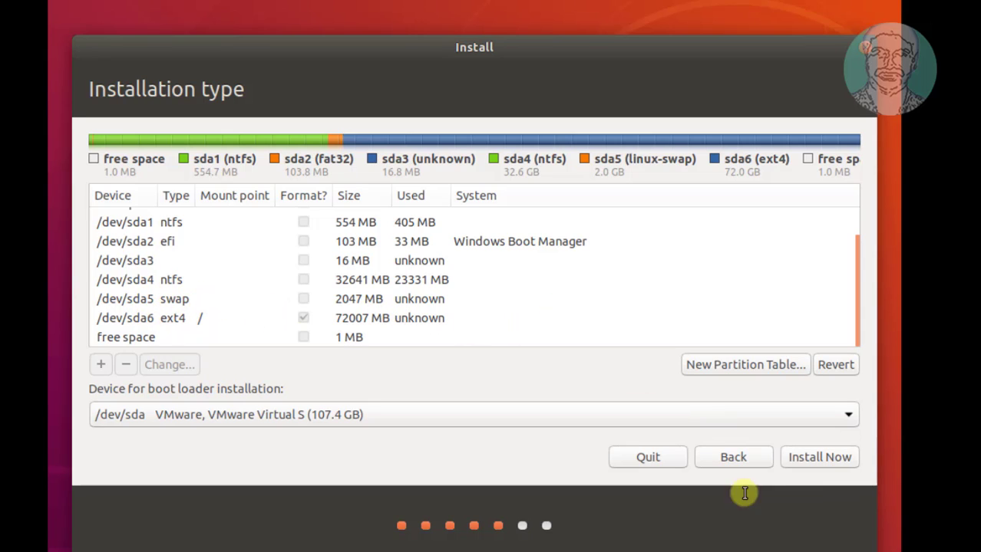
Step: Write the partition changes to disk, set location to Kolkata, India, and submit account details
{"action": "left_click", "coordinate": [831, 459]}
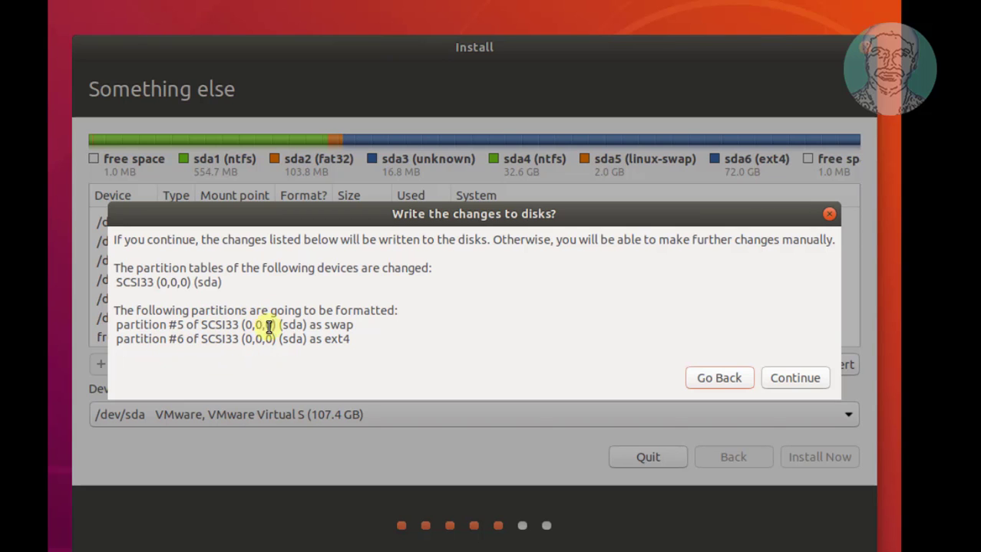
{"action": "left_click", "coordinate": [807, 379]}
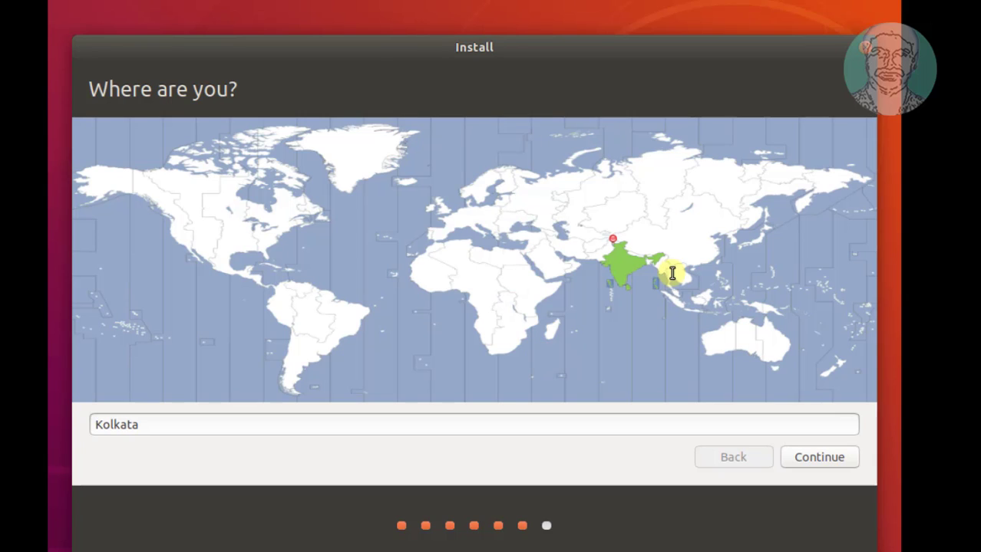
{"action": "left_click", "coordinate": [623, 271]}
{"action": "left_click", "coordinate": [842, 458]}
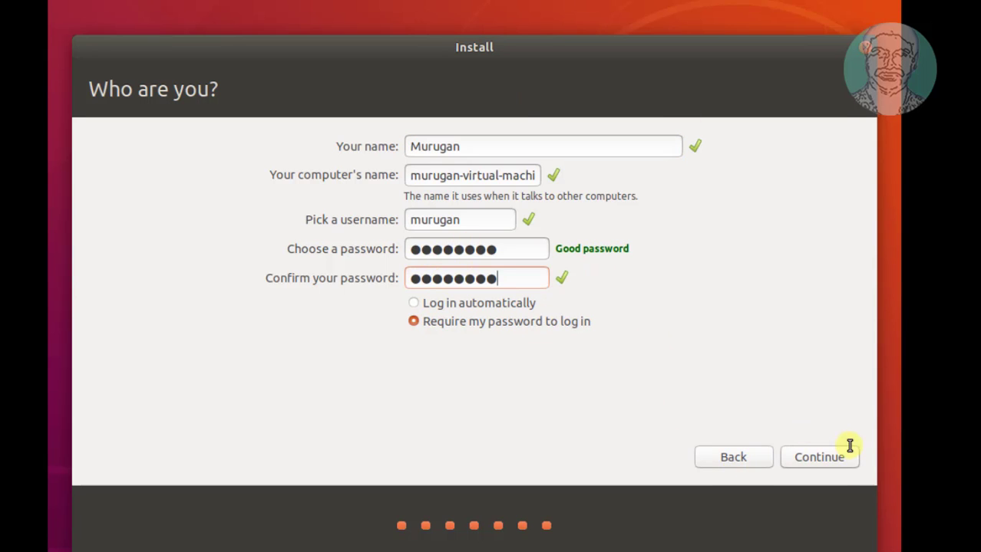
{"action": "left_click", "coordinate": [843, 458]}
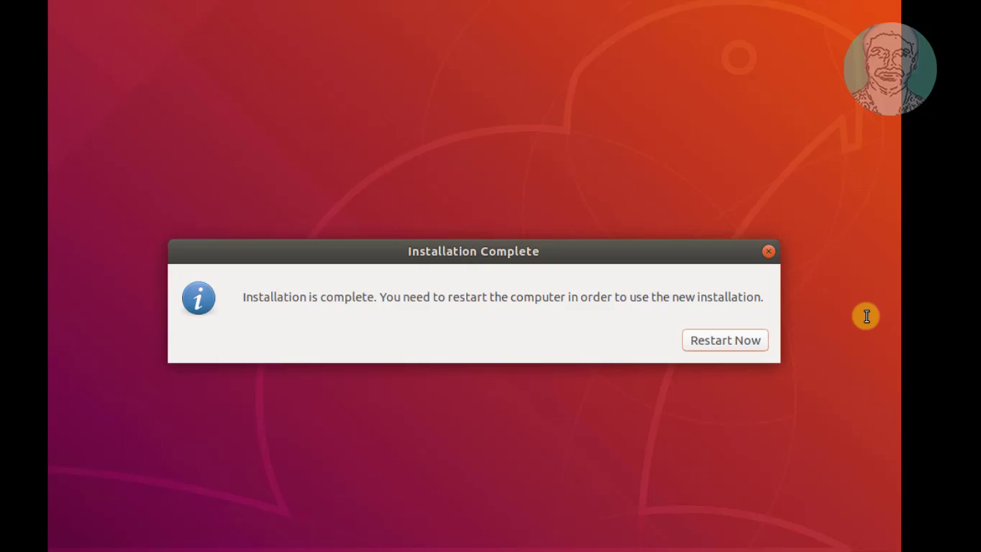
Step: Restart the computer and select the Ubuntu entry in the GRUB boot menu
{"action": "left_click", "coordinate": [714, 344]}
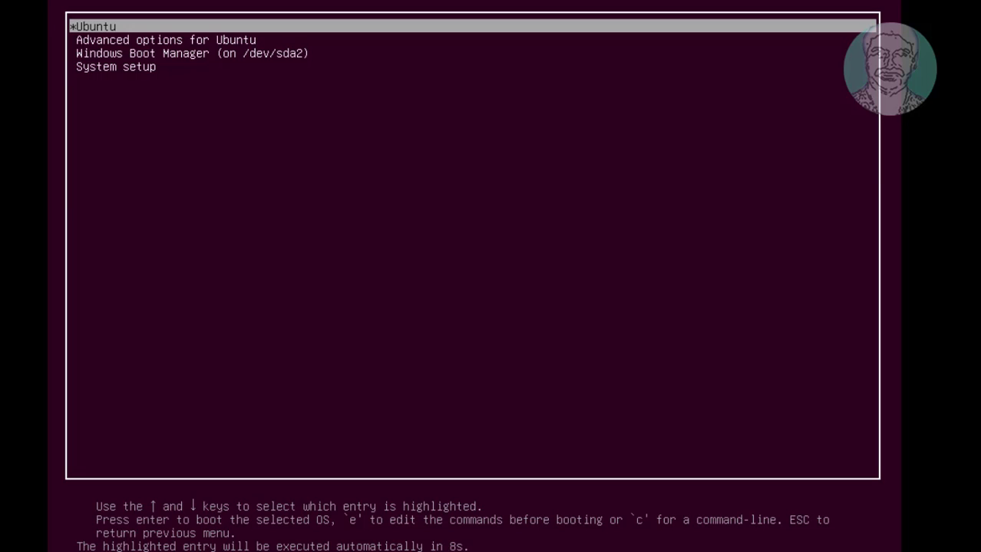
{"action": "key", "text": "Up"}
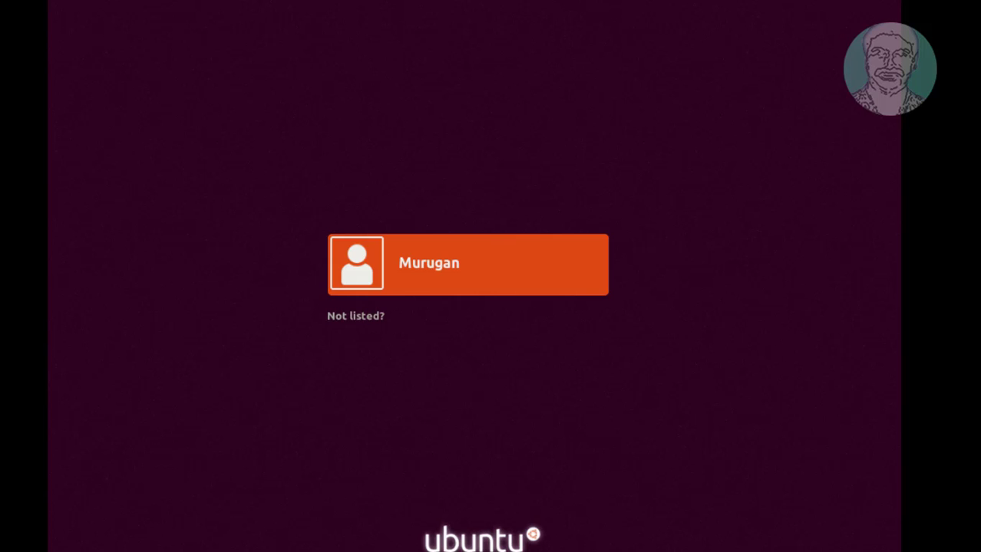
Step: Sign in to the user account and finish the Welcome to Ubuntu tour, skipping Livepatch
{"action": "left_click", "coordinate": [508, 271]}
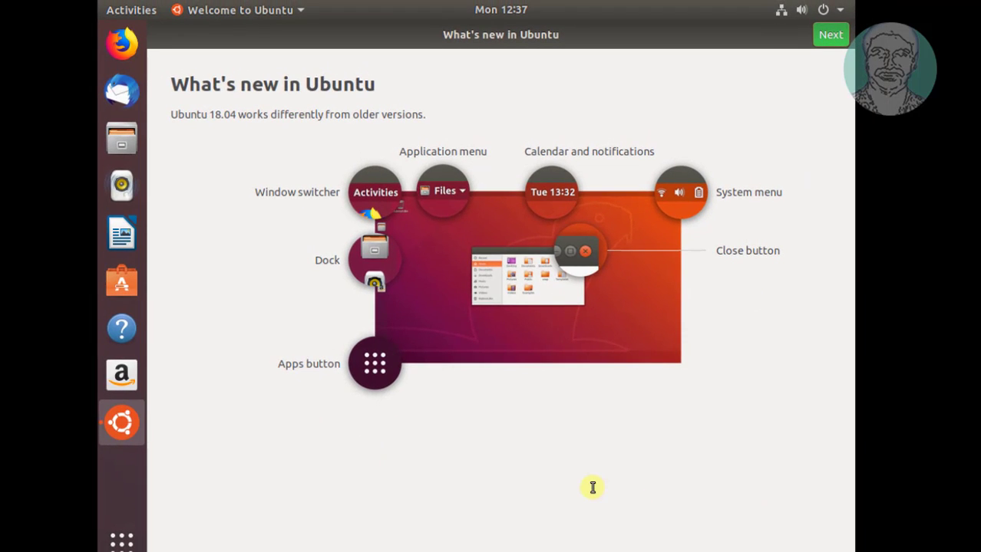
{"action": "left_click", "coordinate": [830, 35]}
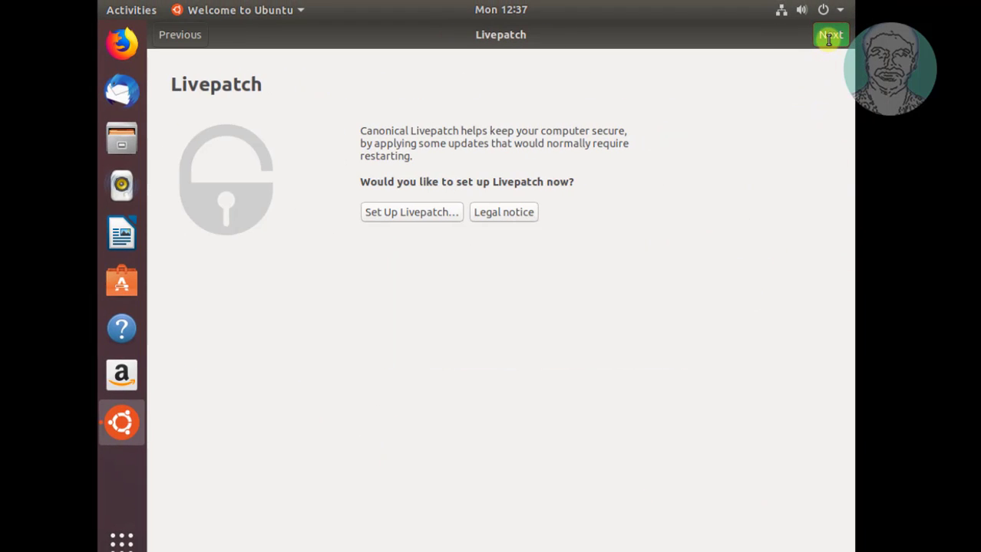
{"action": "left_click", "coordinate": [829, 35]}
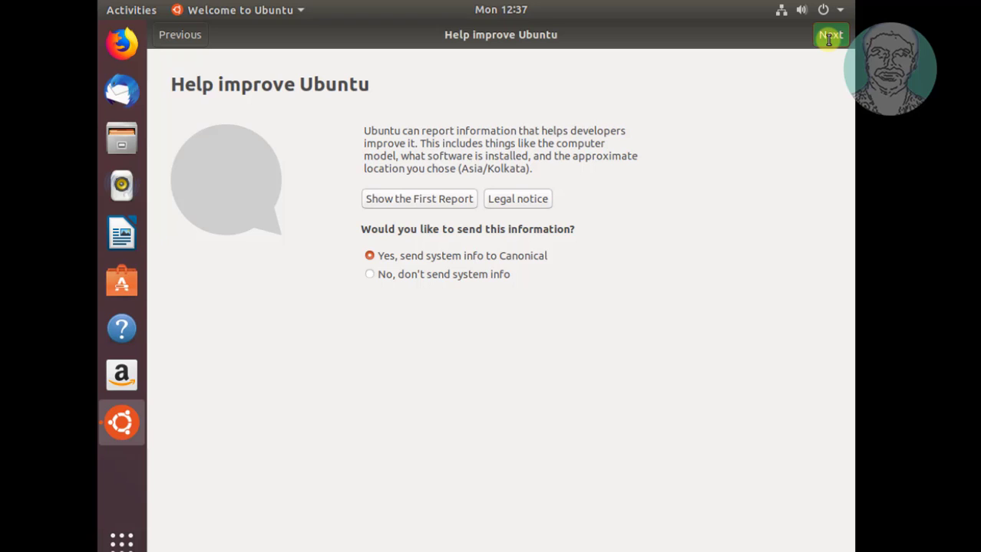
{"action": "left_click", "coordinate": [830, 36]}
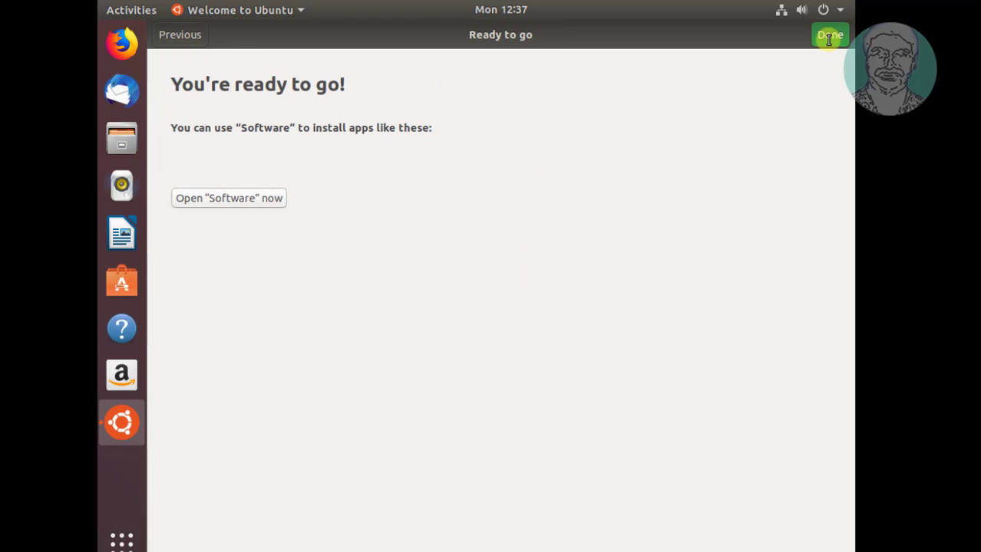
{"action": "left_click", "coordinate": [830, 35]}
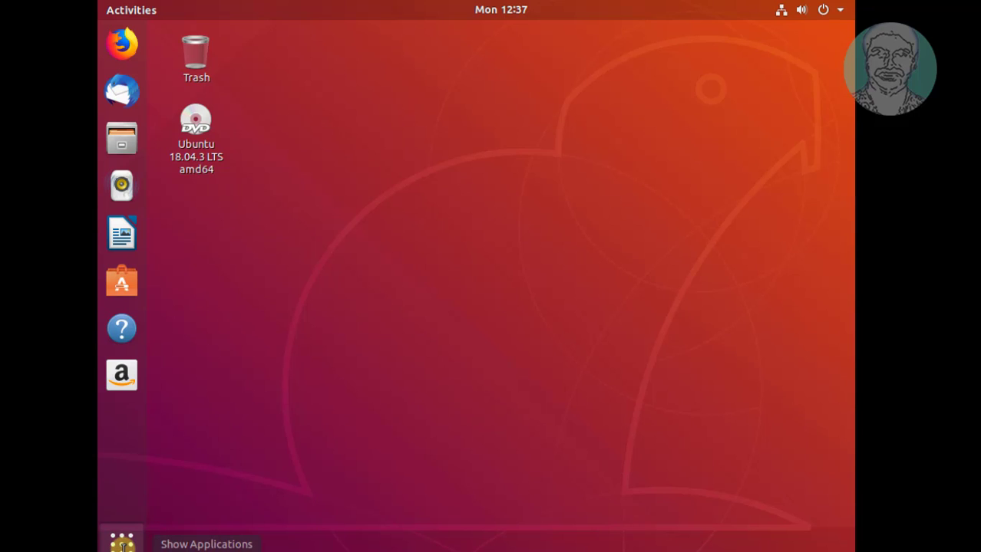
Step: Open Show Applications and go to the second page of installed apps
{"action": "left_click", "coordinate": [122, 543]}
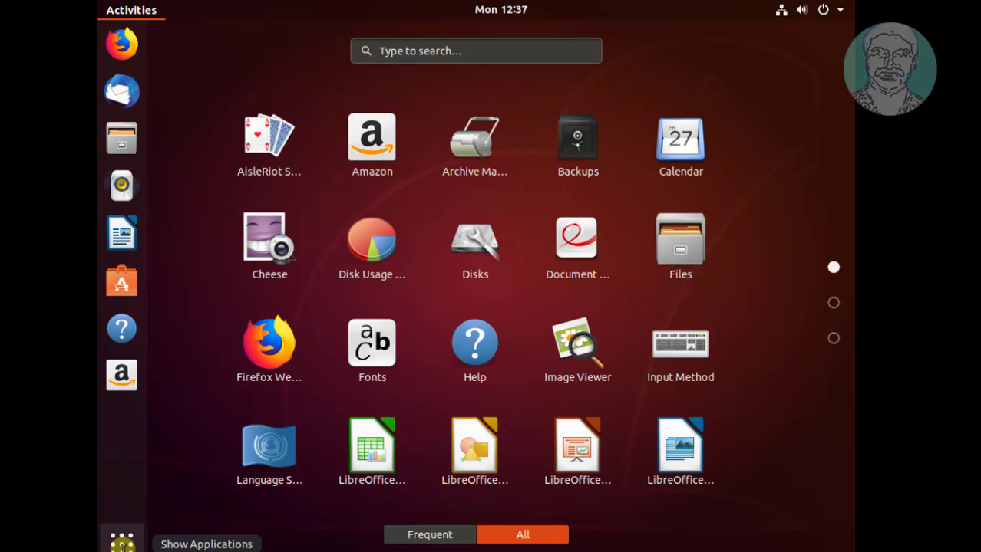
{"action": "left_click", "coordinate": [122, 543]}
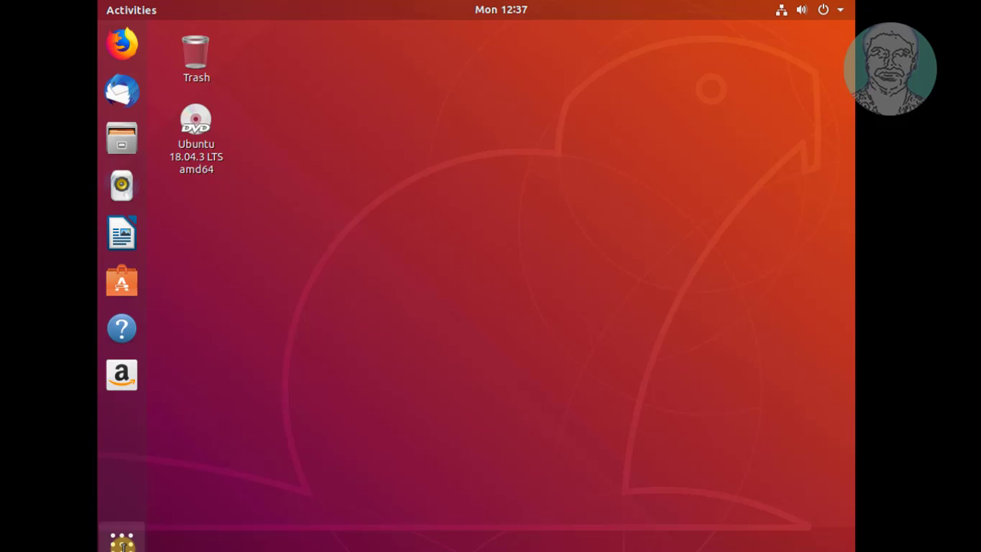
{"action": "left_click", "coordinate": [122, 543]}
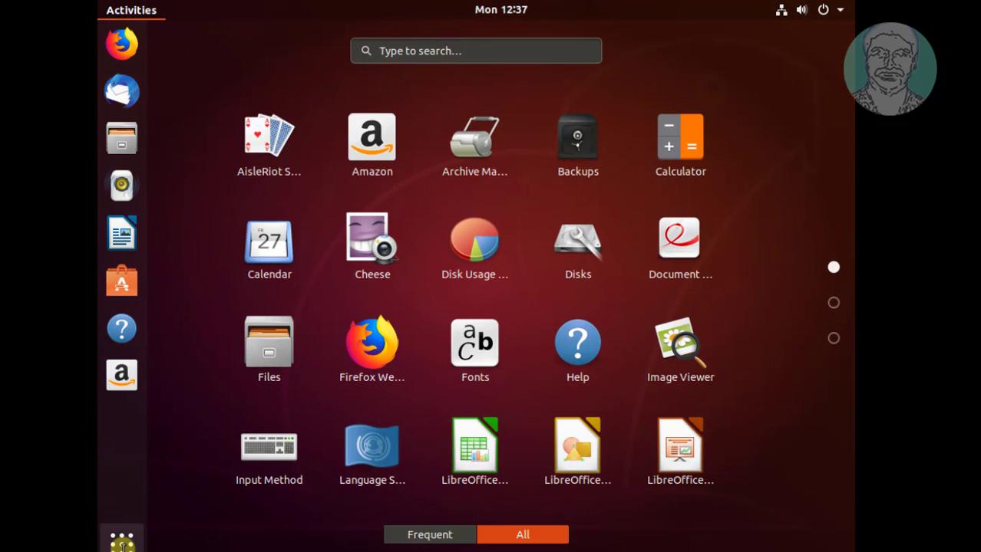
{"action": "left_click", "coordinate": [834, 302]}
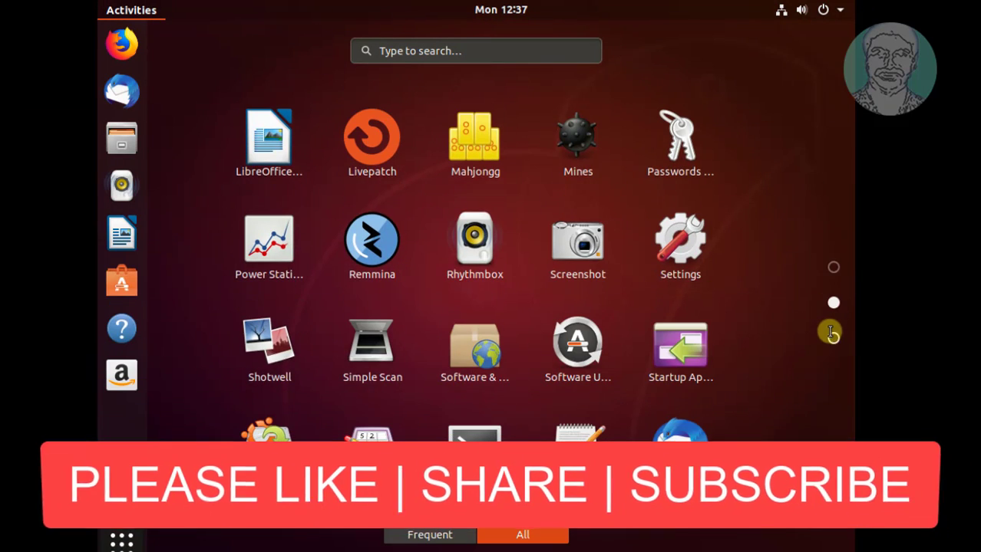